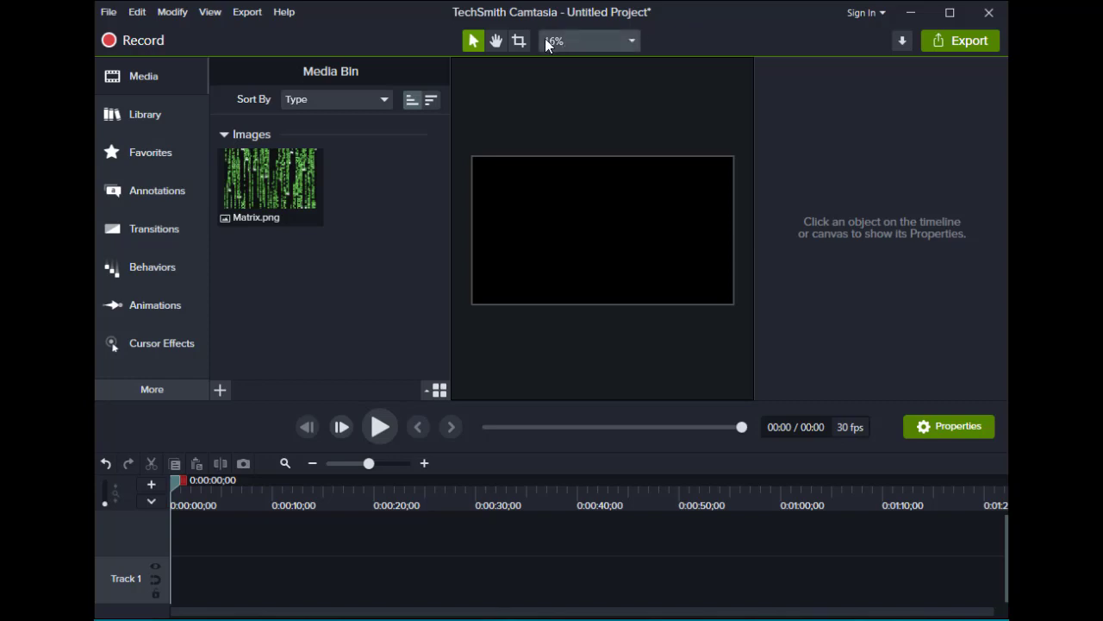
Step: Set the project canvas to Custom dimensions of 250 × 250 in Project Settings
click(633, 41)
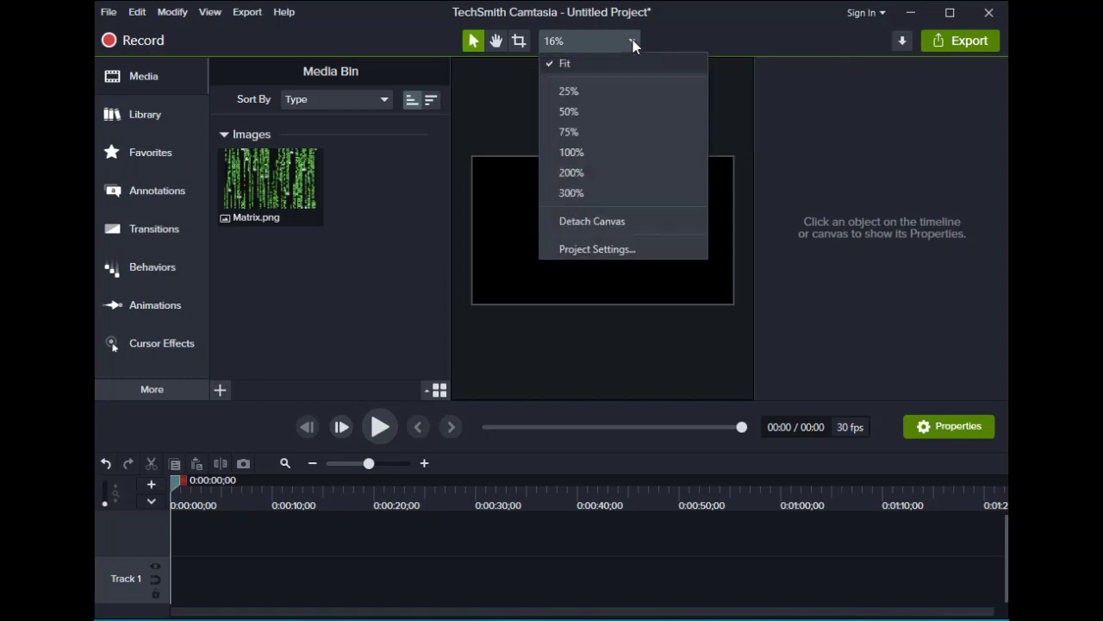
click(615, 252)
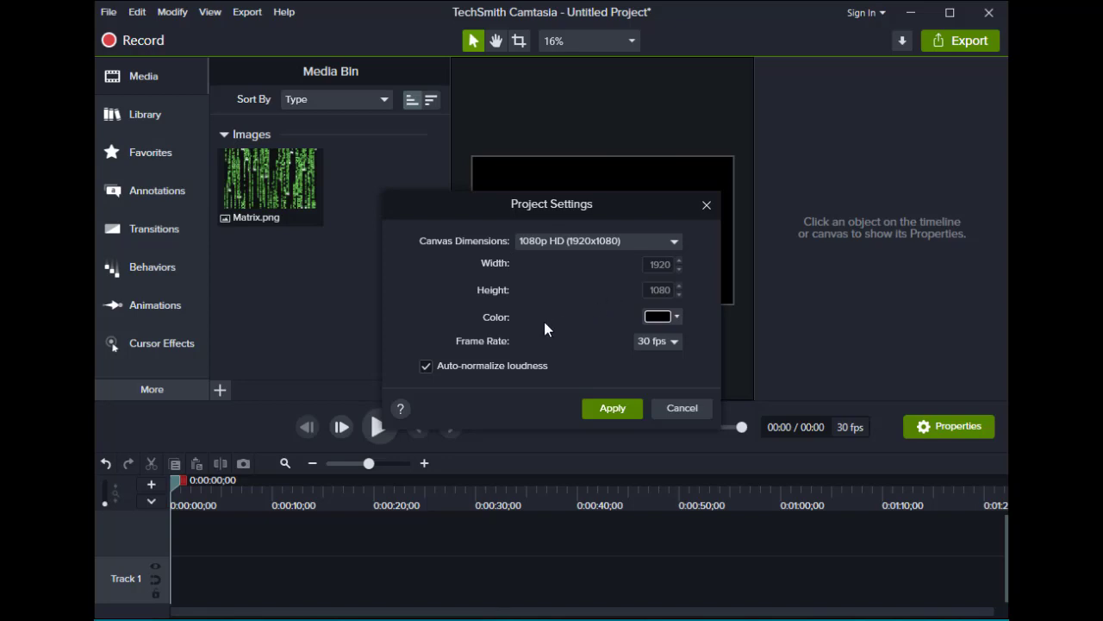
click(675, 241)
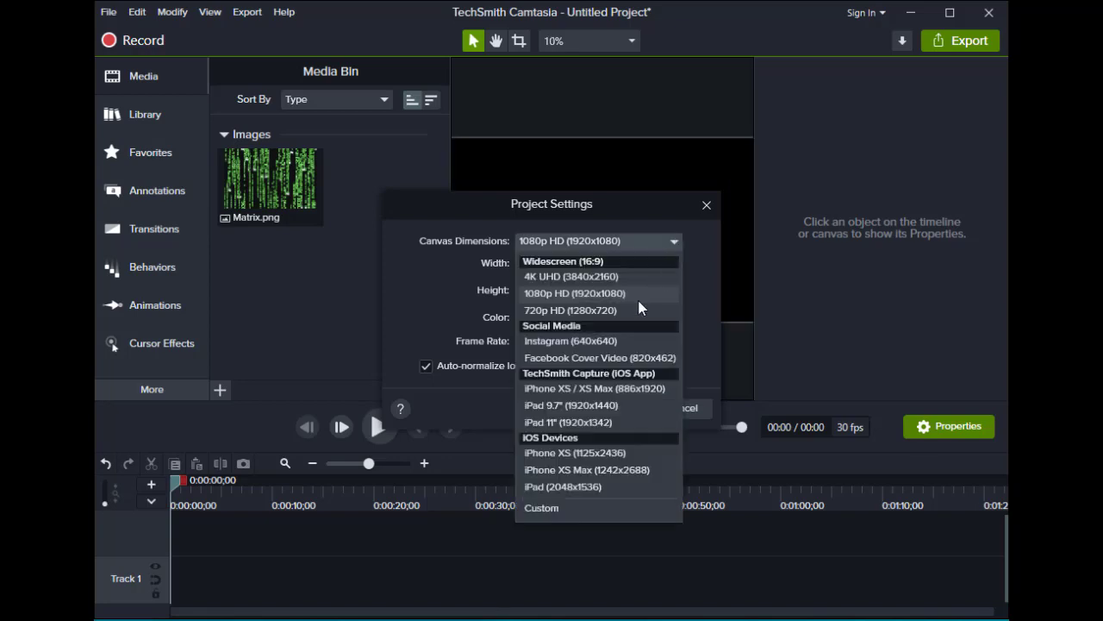
click(543, 508)
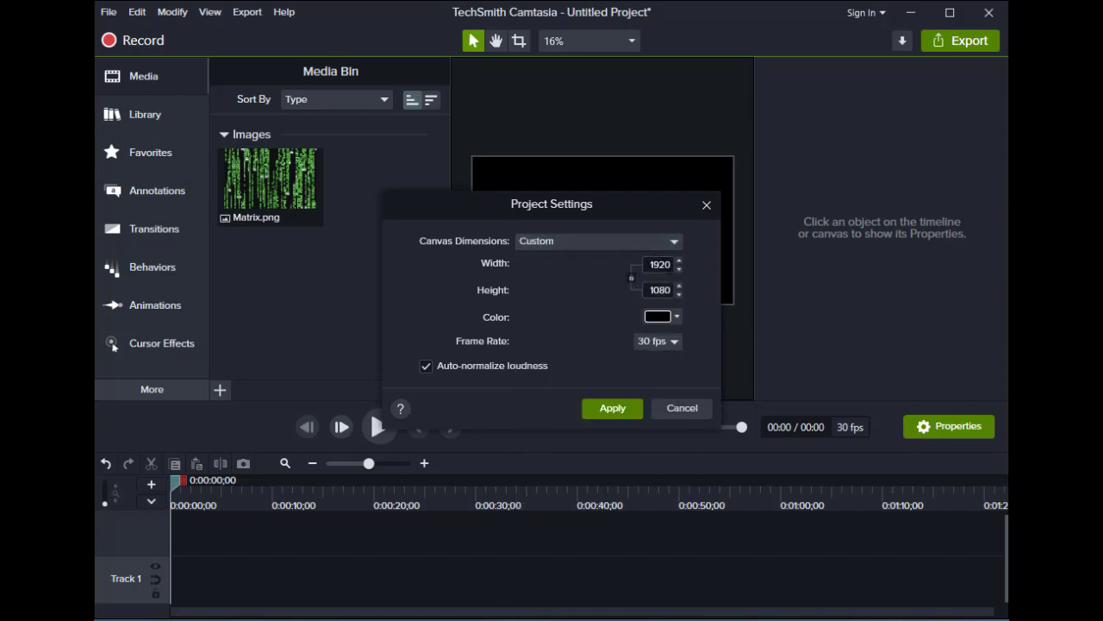
click(660, 265)
key(BackSpace)
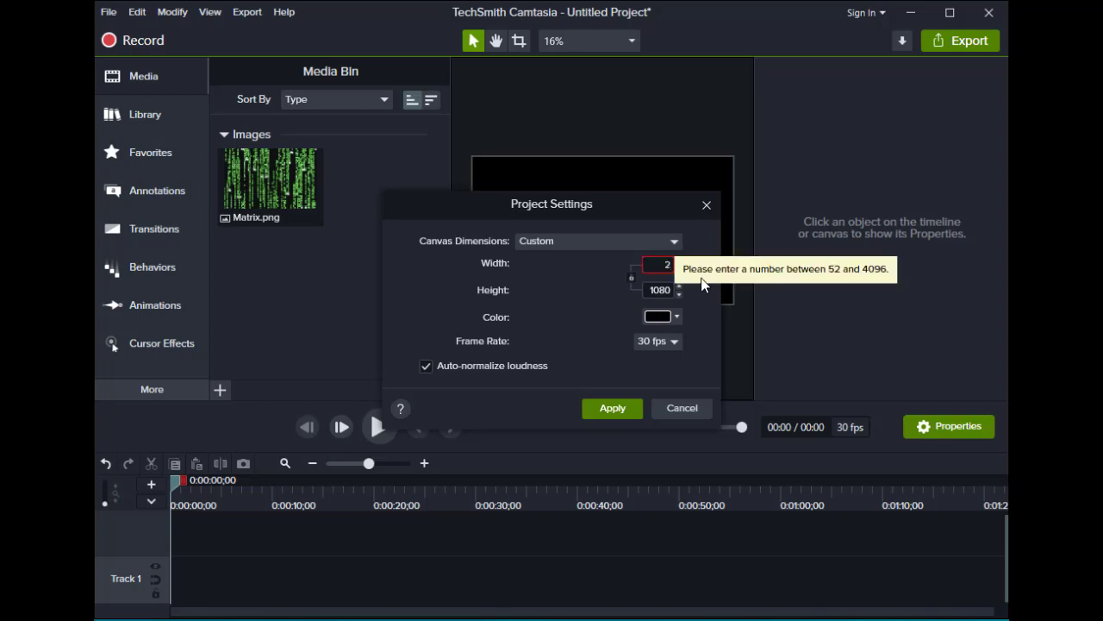
text(250)
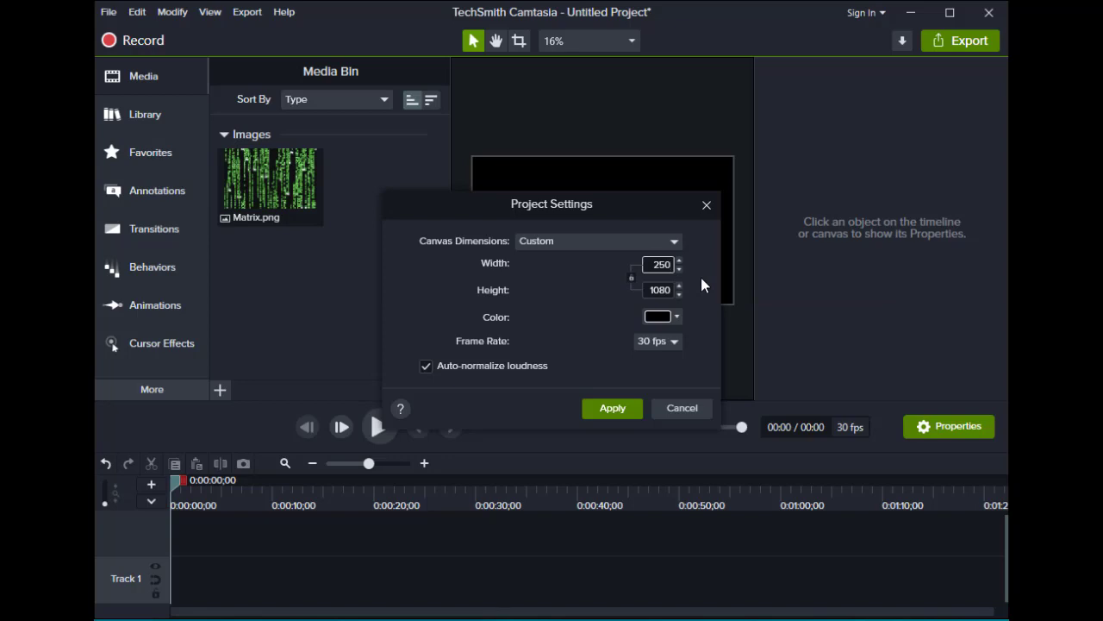
key(Tab)
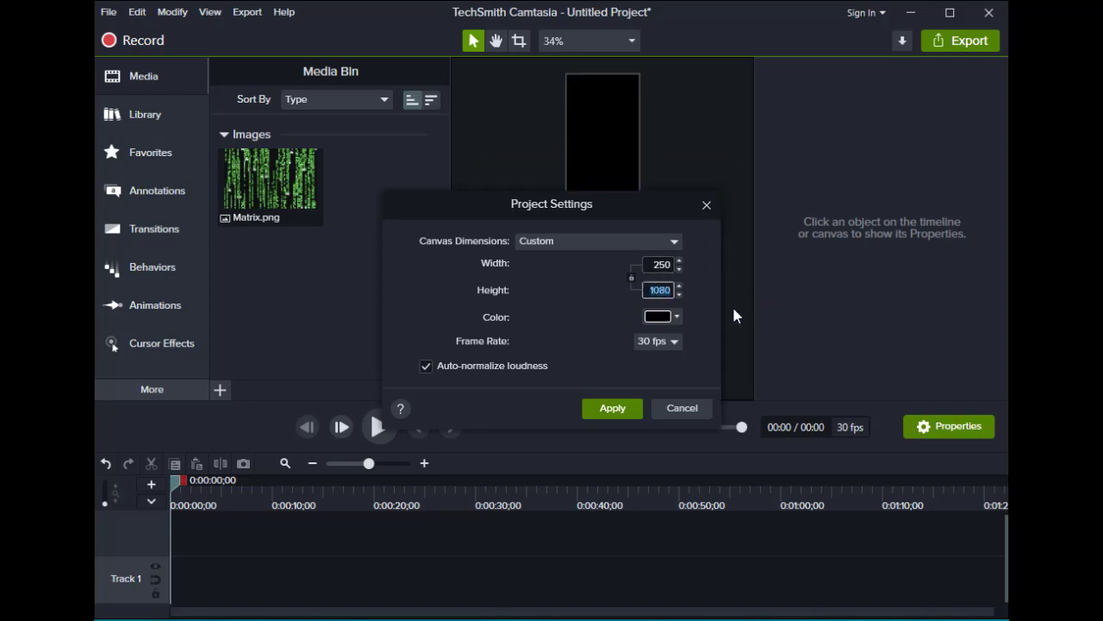
key(BackSpace)
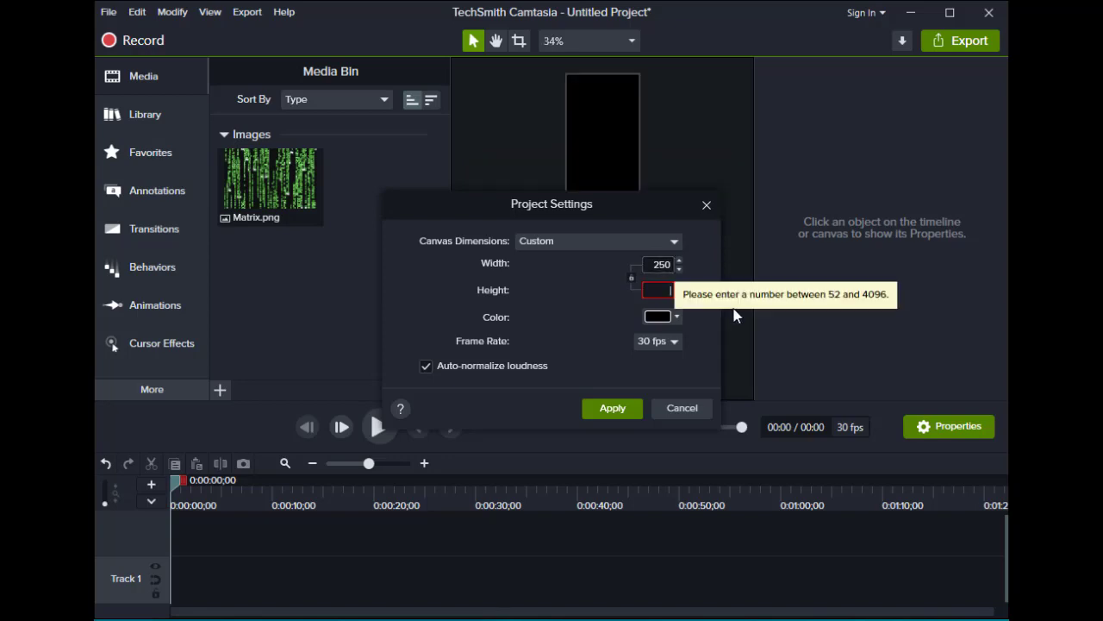
text(250)
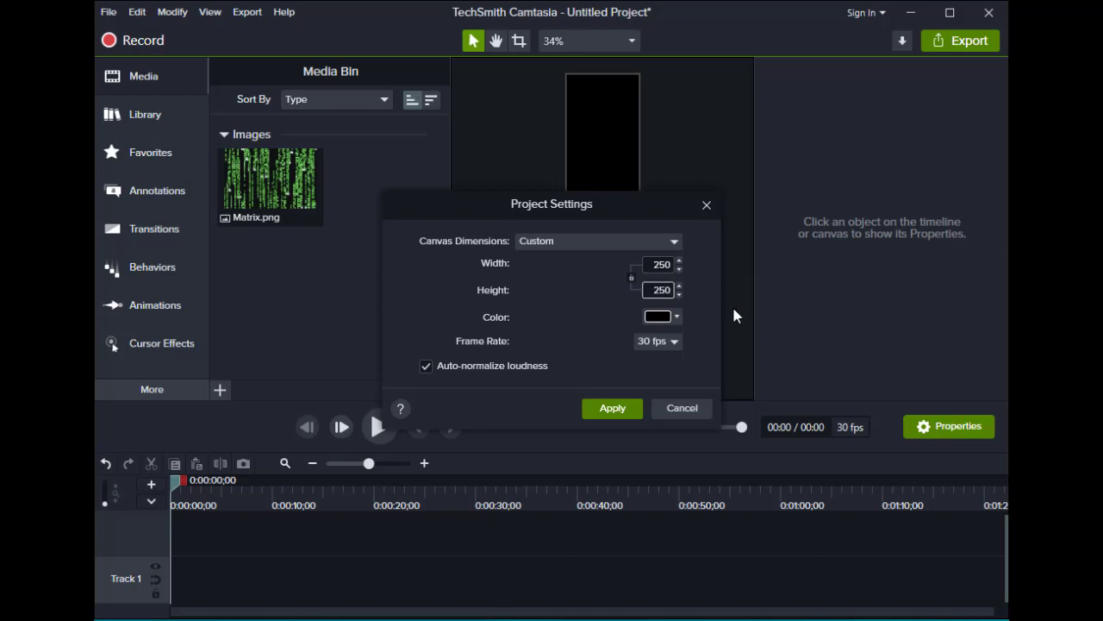
click(613, 407)
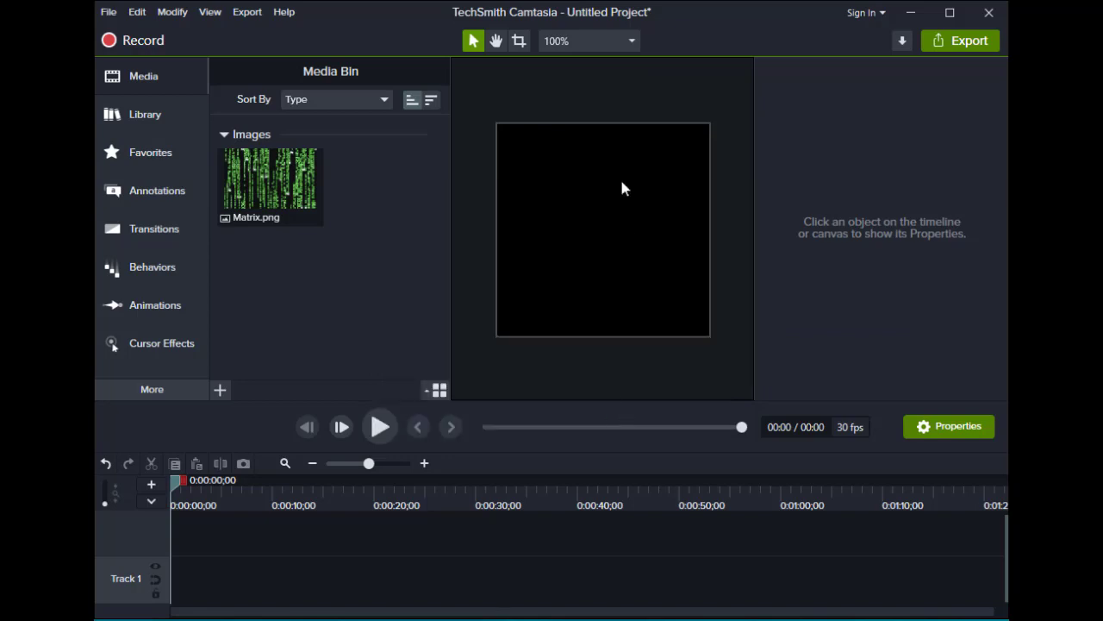
Step: Confirm the 250 × 250 project settings and place Matrix.png on Track 1
click(633, 42)
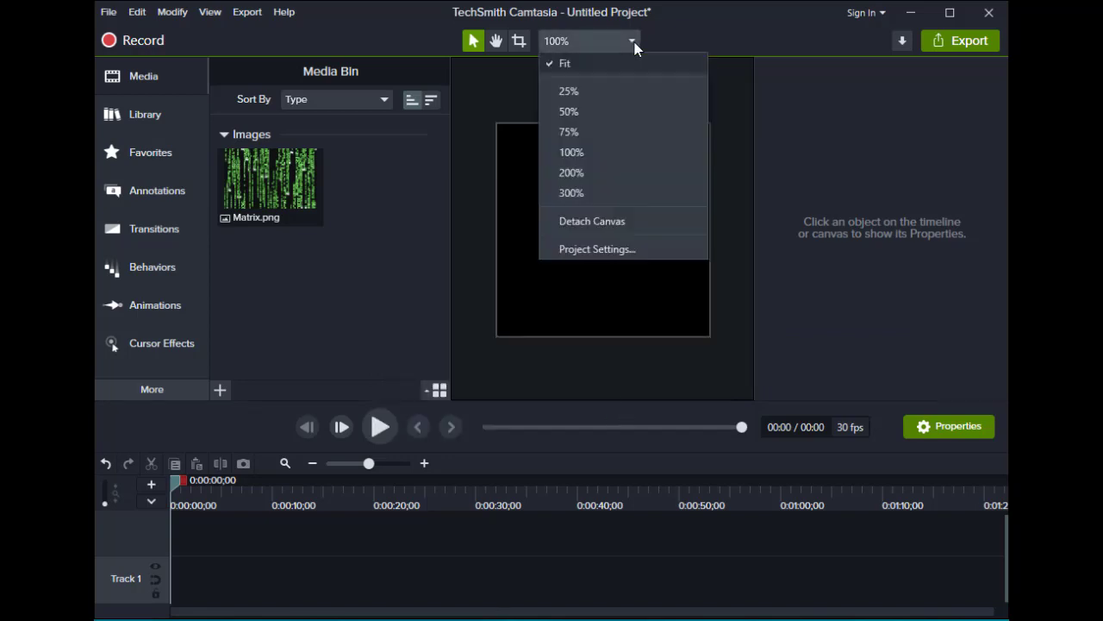
click(598, 250)
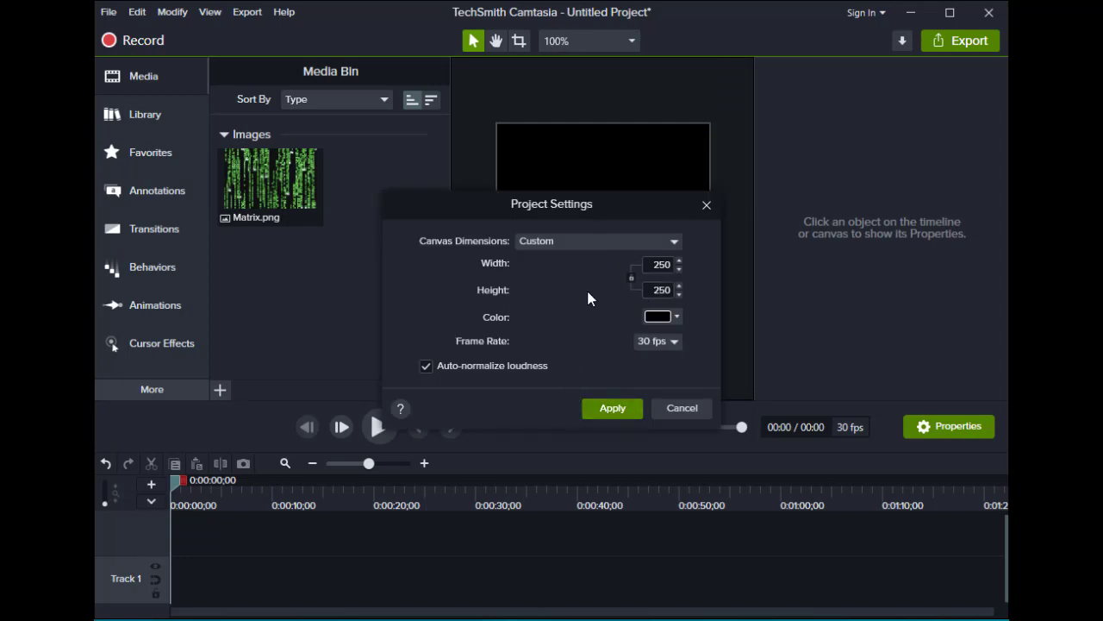
click(613, 410)
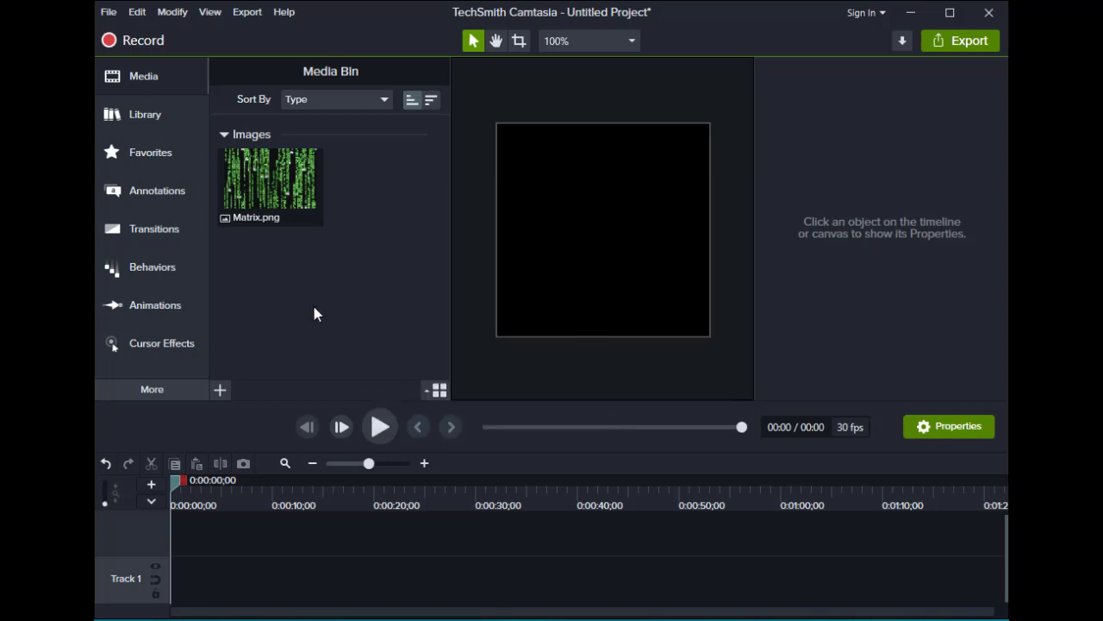
click(263, 175)
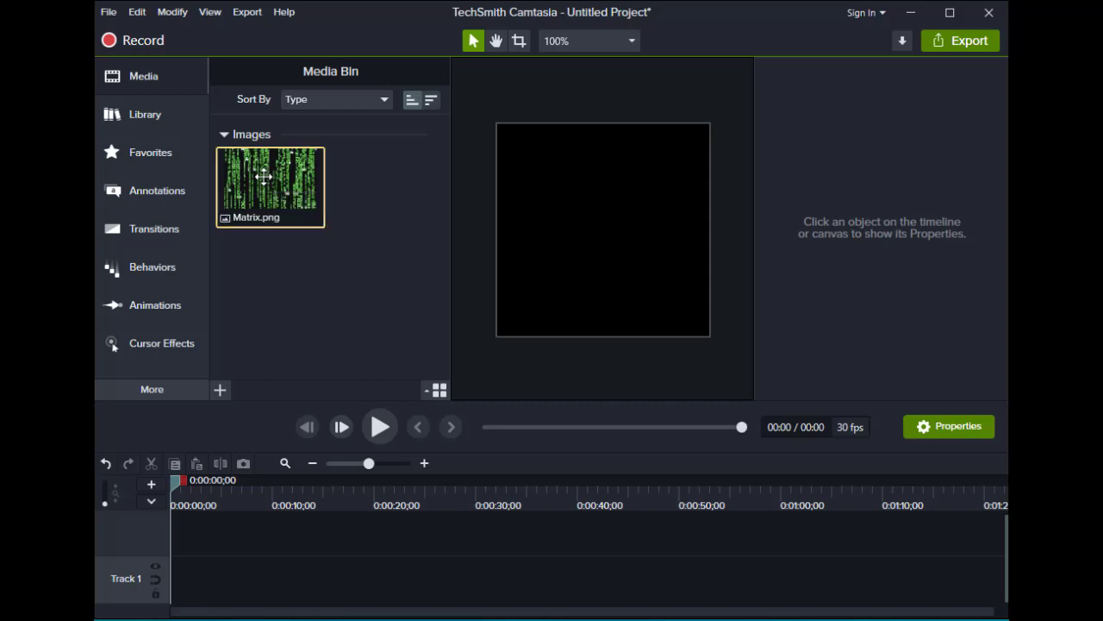
drag(263, 176, 962, 590)
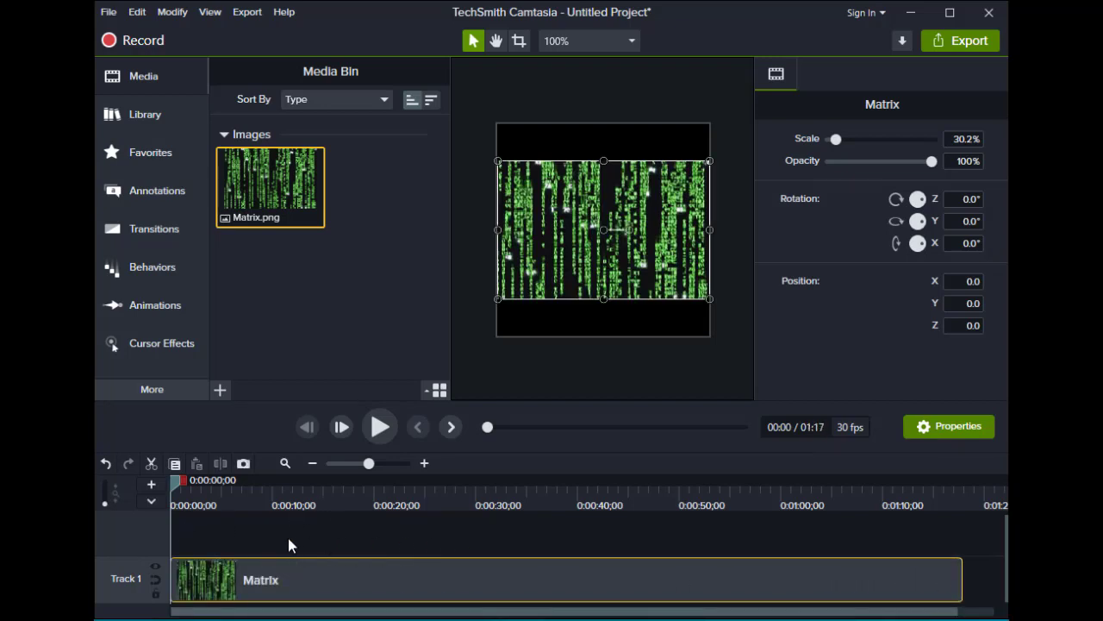
Step: Set the Matrix clip's duration to 270.9 seconds
right_click(225, 584)
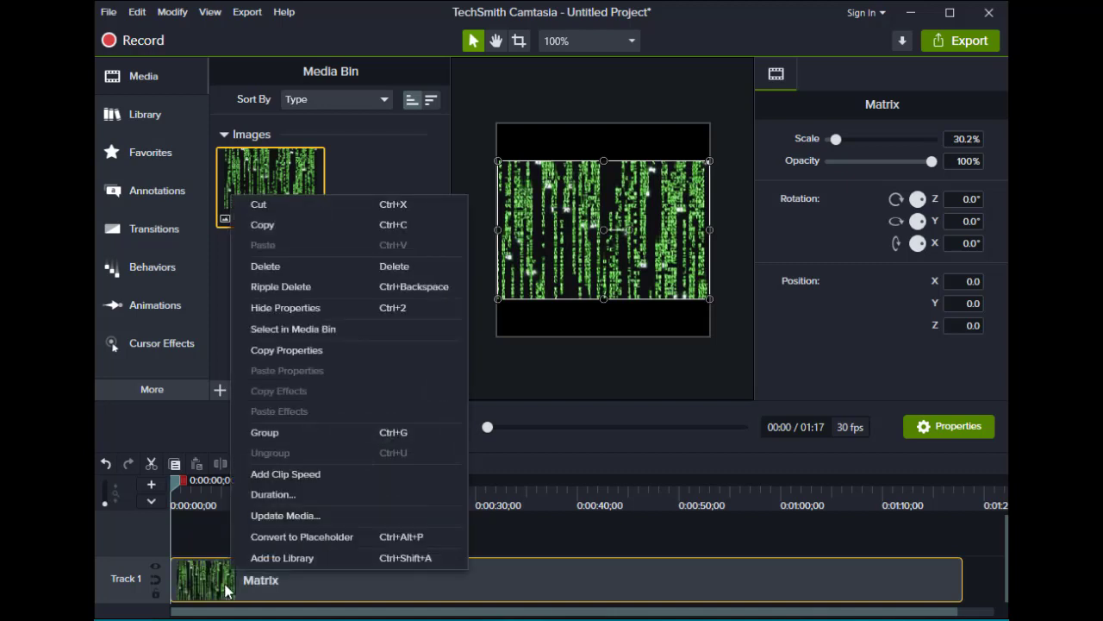
click(285, 494)
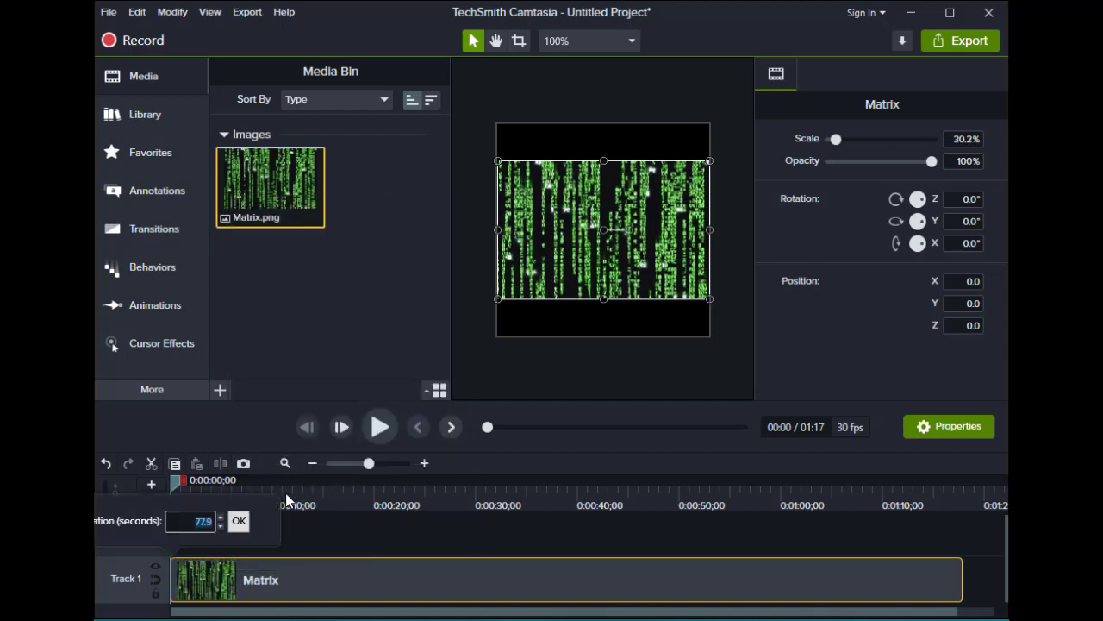
click(221, 517)
click(221, 518)
click(221, 517)
click(222, 517)
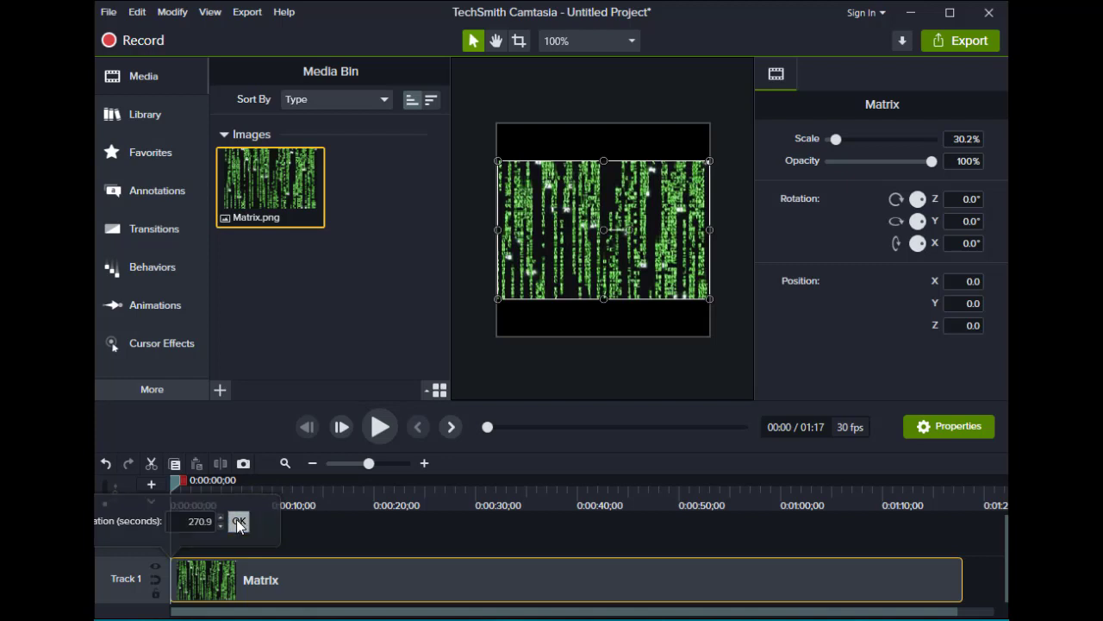
click(238, 520)
click(340, 591)
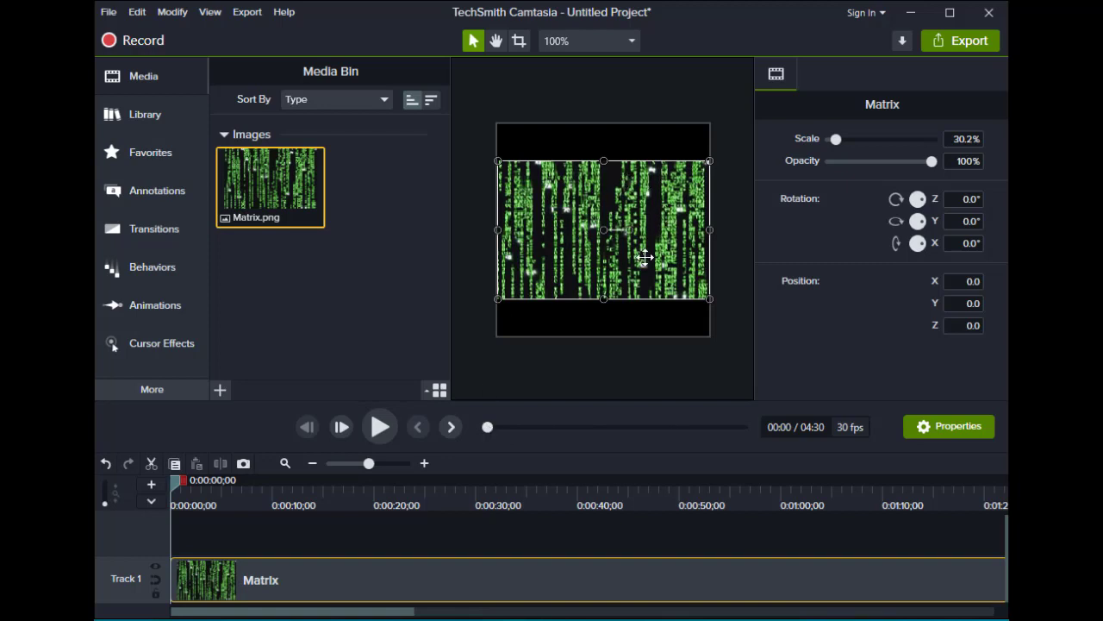
Step: Add a white ABC text callout from Annotations onto Track 2 over the Matrix clip
click(162, 195)
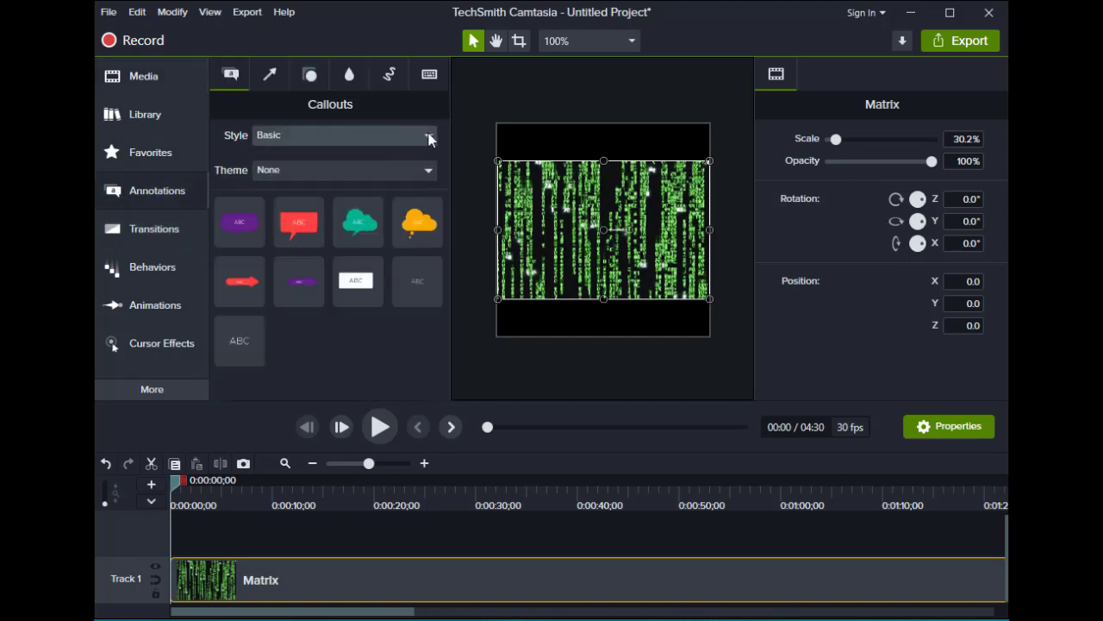
click(424, 135)
click(394, 158)
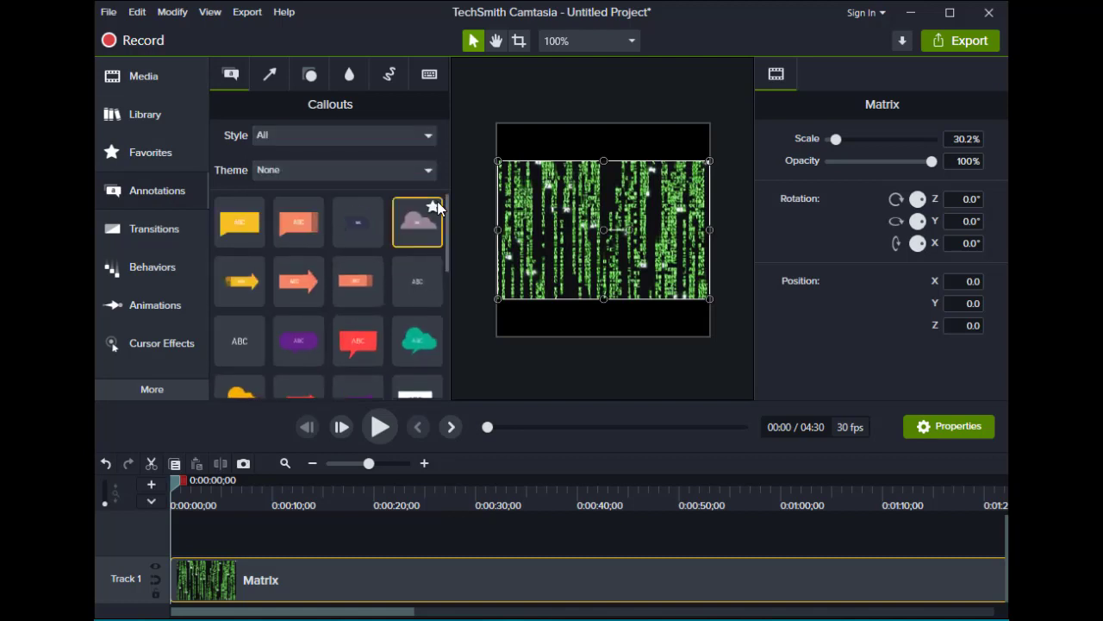
drag(444, 201, 431, 362)
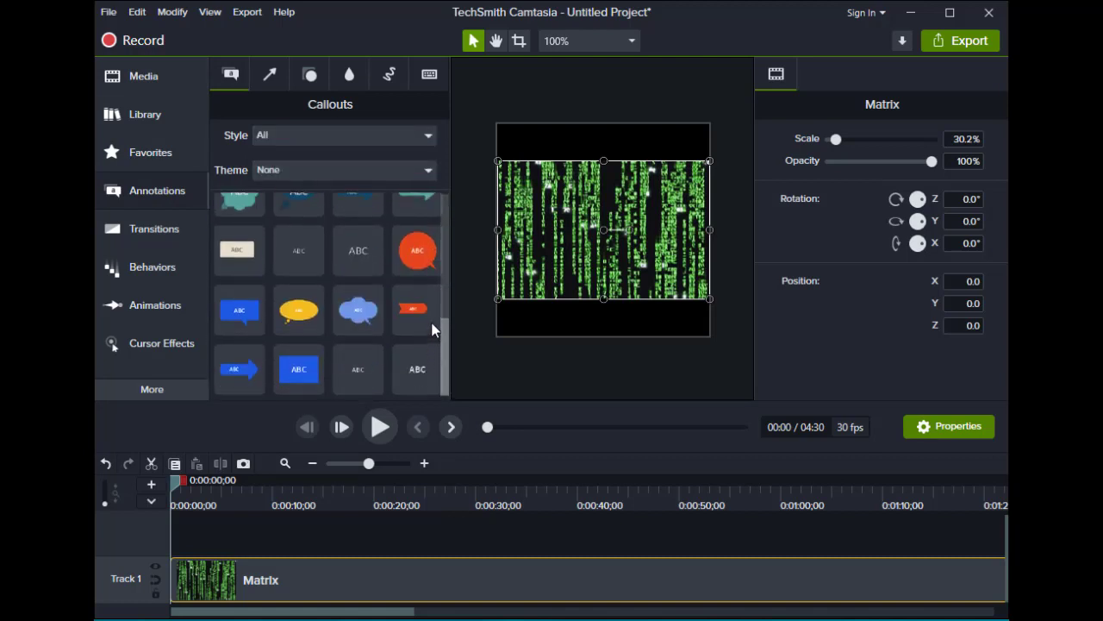
scroll(434, 321, up, 1)
drag(300, 278, 174, 532)
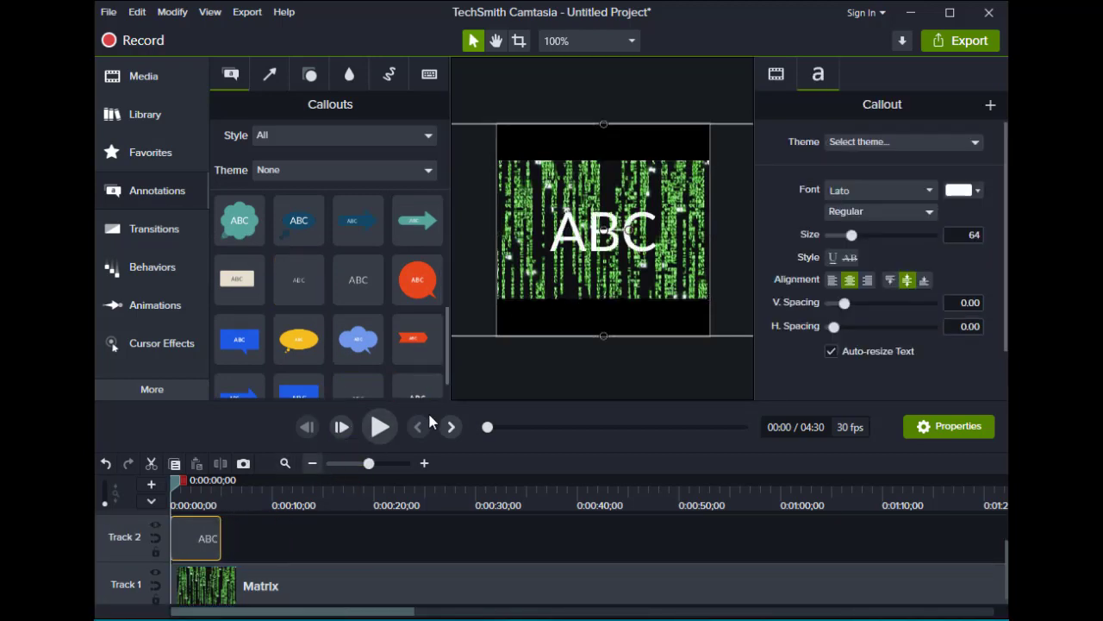
Step: Lengthen the callout clip by entering a longer duration above 81.57
drag(220, 537, 867, 538)
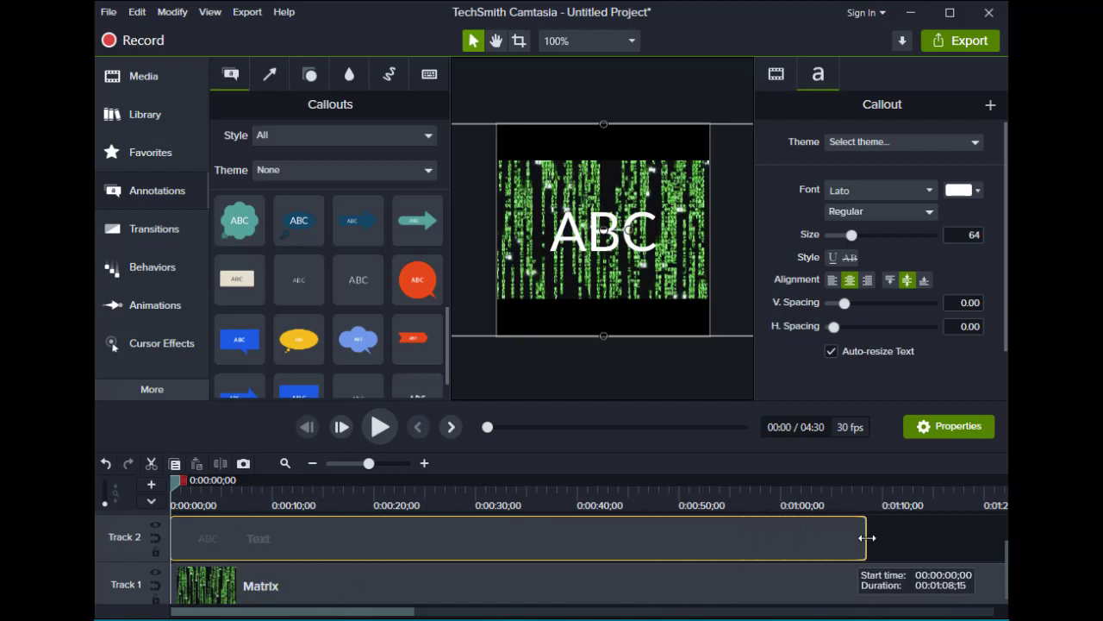
right_click(481, 543)
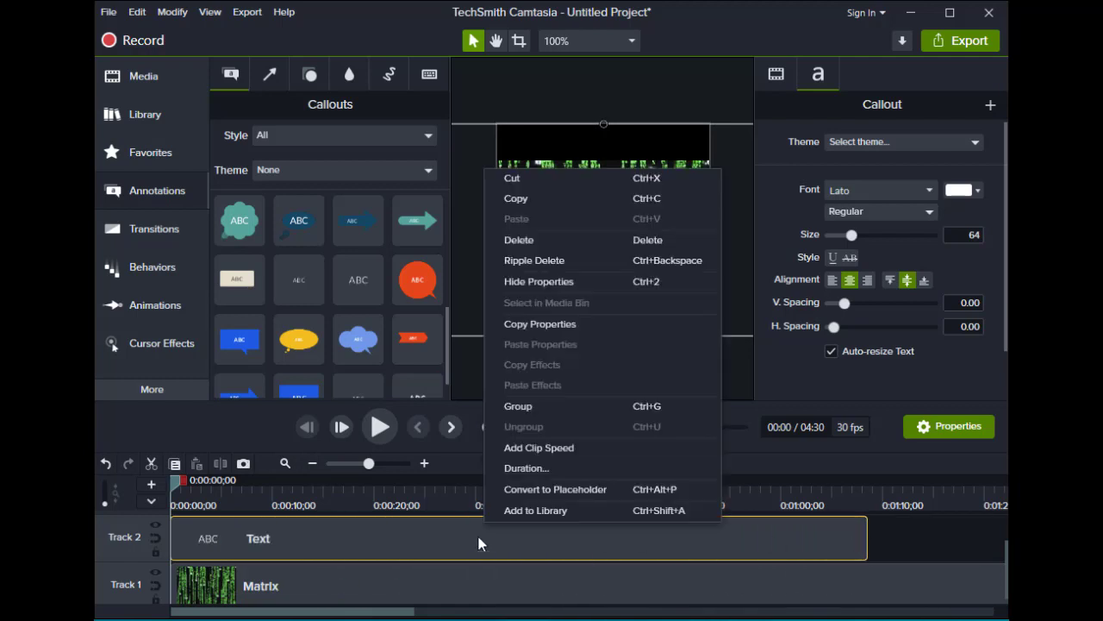
click(527, 468)
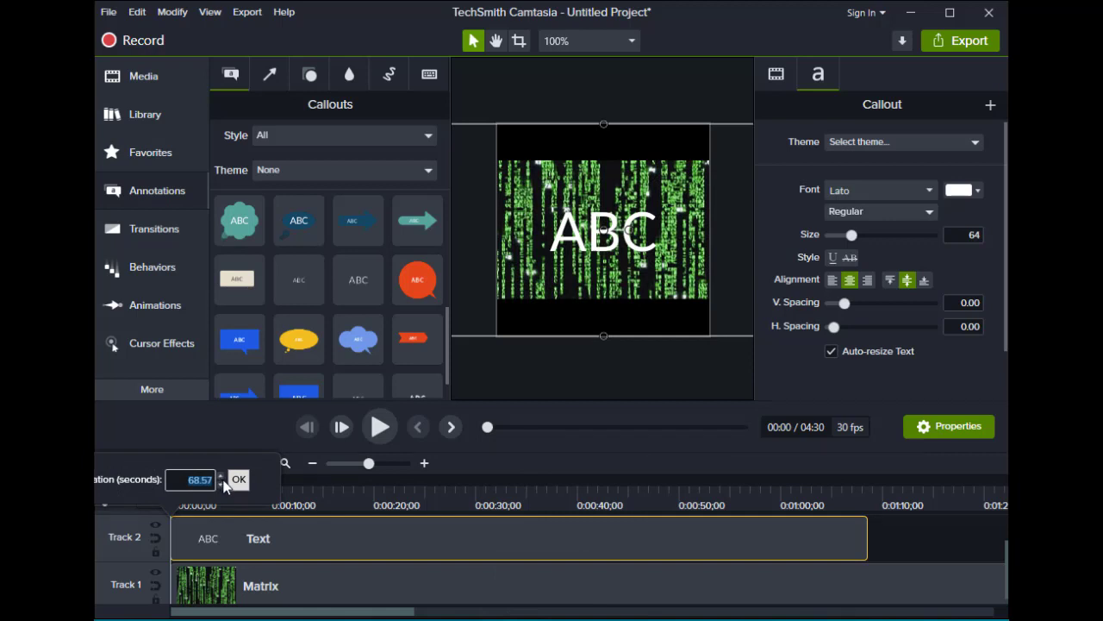
text(81.57)
key(Up)
key(Up)
key(Up)
key(Up)
key(Up)
key(Up)
key(Up)
key(Up)
key(Up)
key(Up)
key(Up)
key(Up)
key(Up)
key(Up)
key(Up)
key(Up)
key(Up)
key(Up)
key(Up)
key(Up)
key(Up)
key(Up)
key(Up)
key(Up)
key(Up)
key(Up)
key(Up)
key(Up)
key(Up)
key(Up)
key(Up)
key(Up)
key(Up)
key(Up)
key(Up)
key(Up)
key(Up)
key(Up)
key(Up)
key(Up)
Step: Confirm the longer callout duration and set the callout font to Impact
click(239, 480)
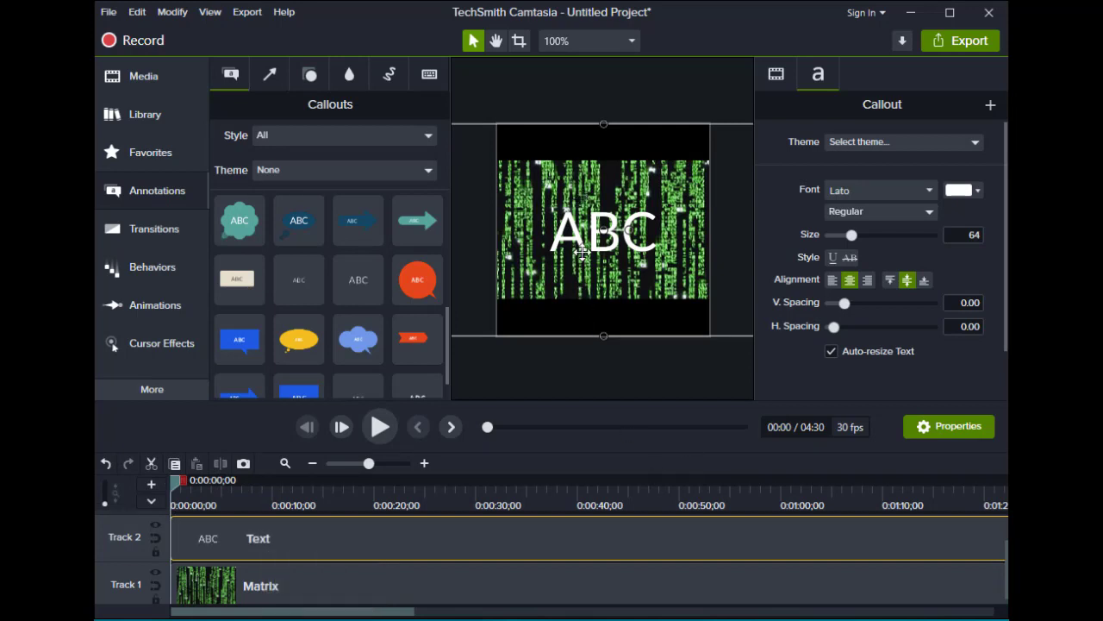
click(931, 189)
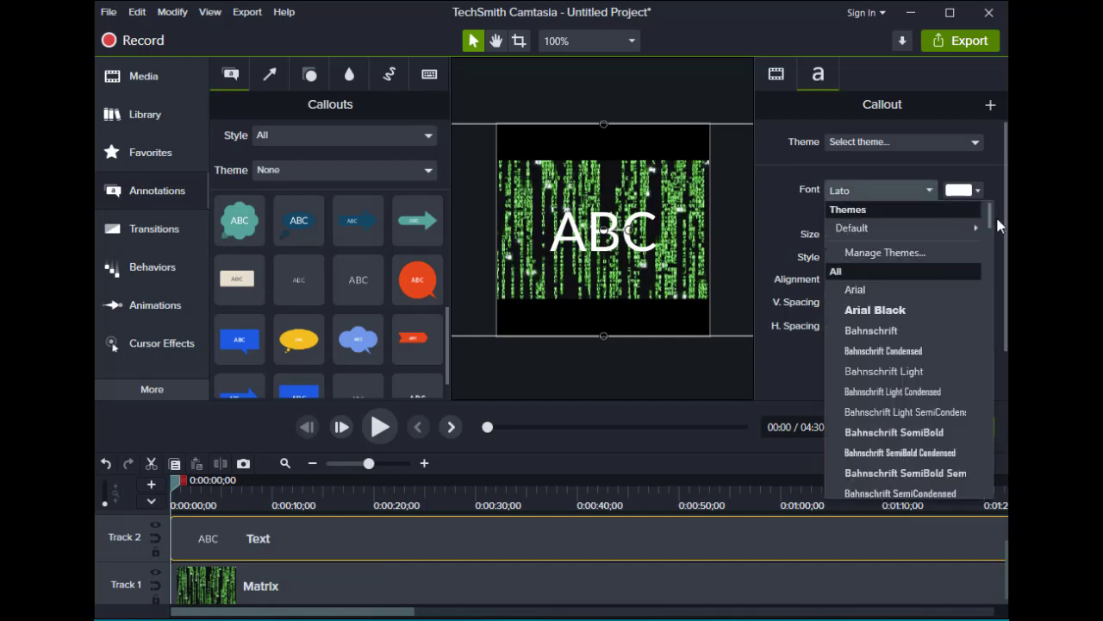
drag(991, 211, 1000, 304)
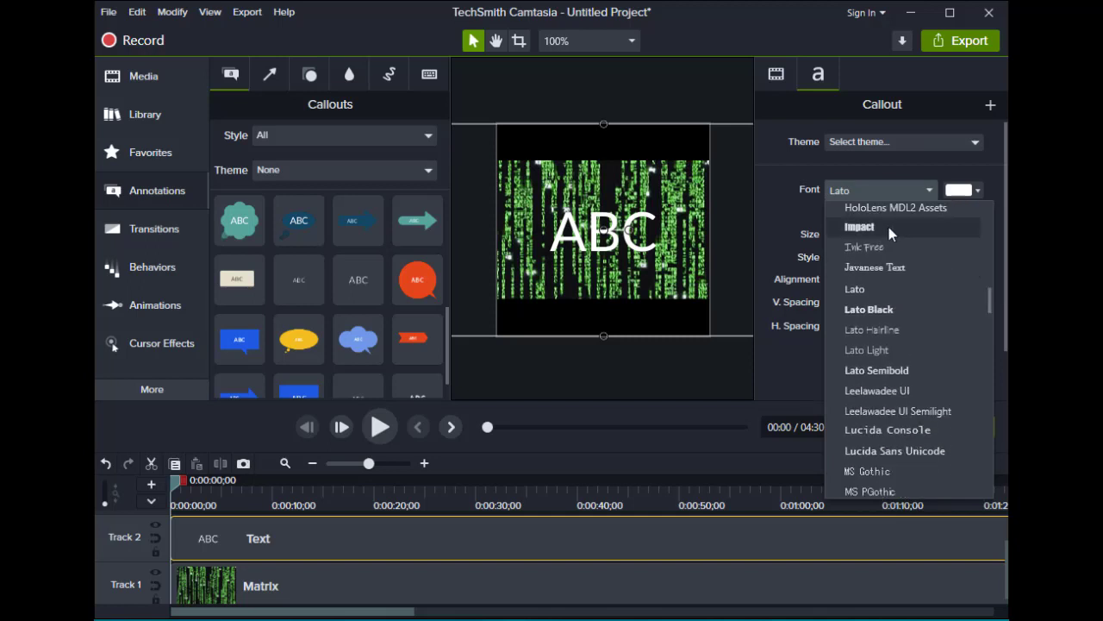
key(Escape)
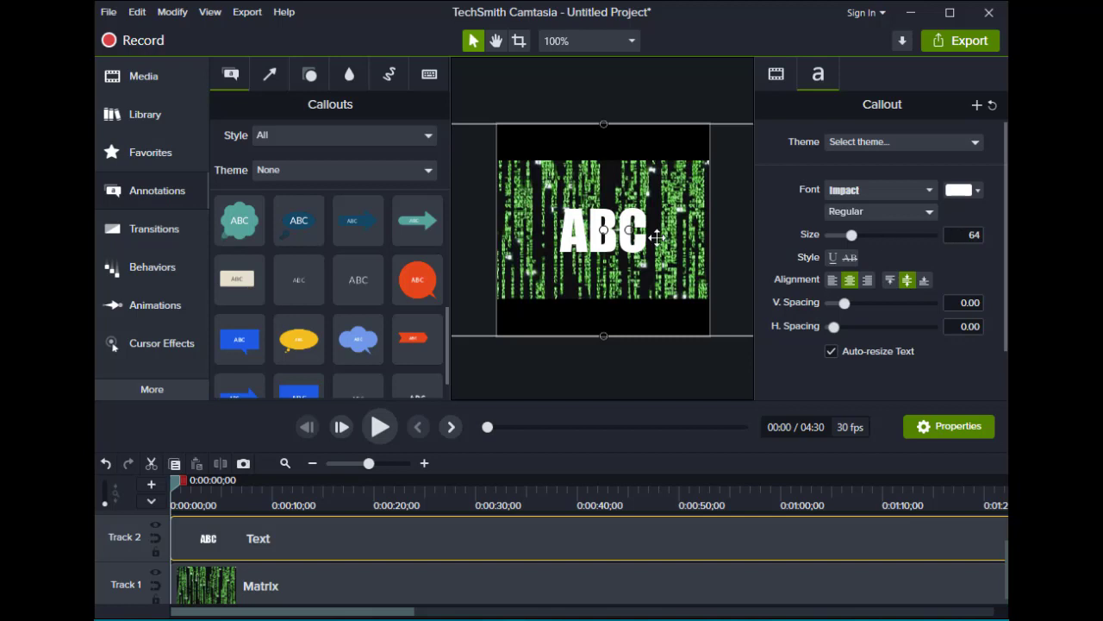
Step: Change the callout text size from 64 to 30
click(963, 234)
key(BackSpace)
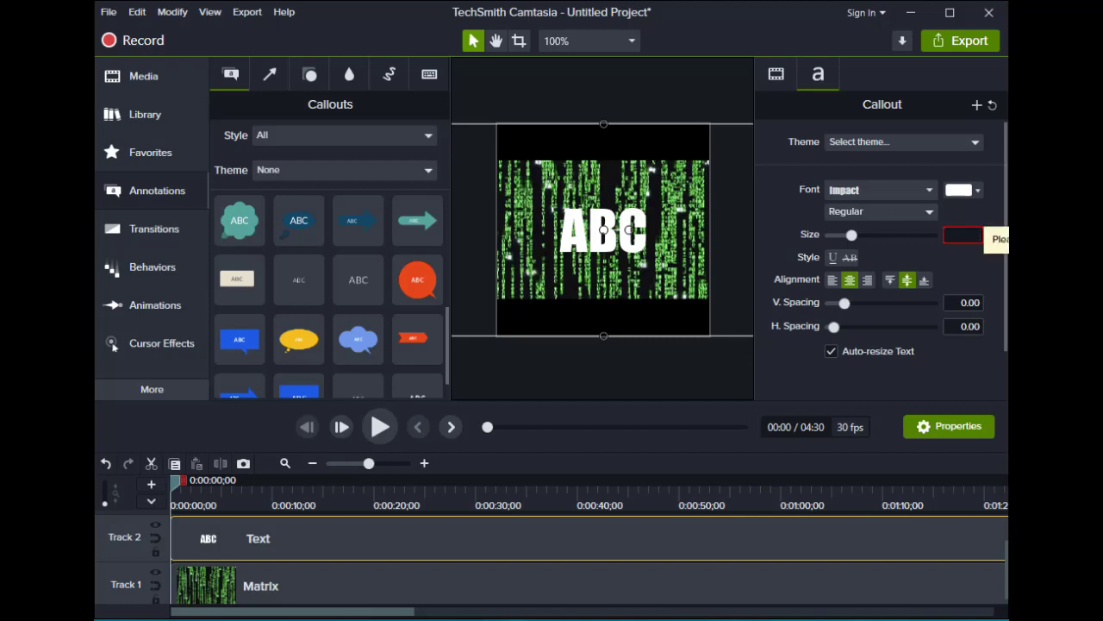
text(30)
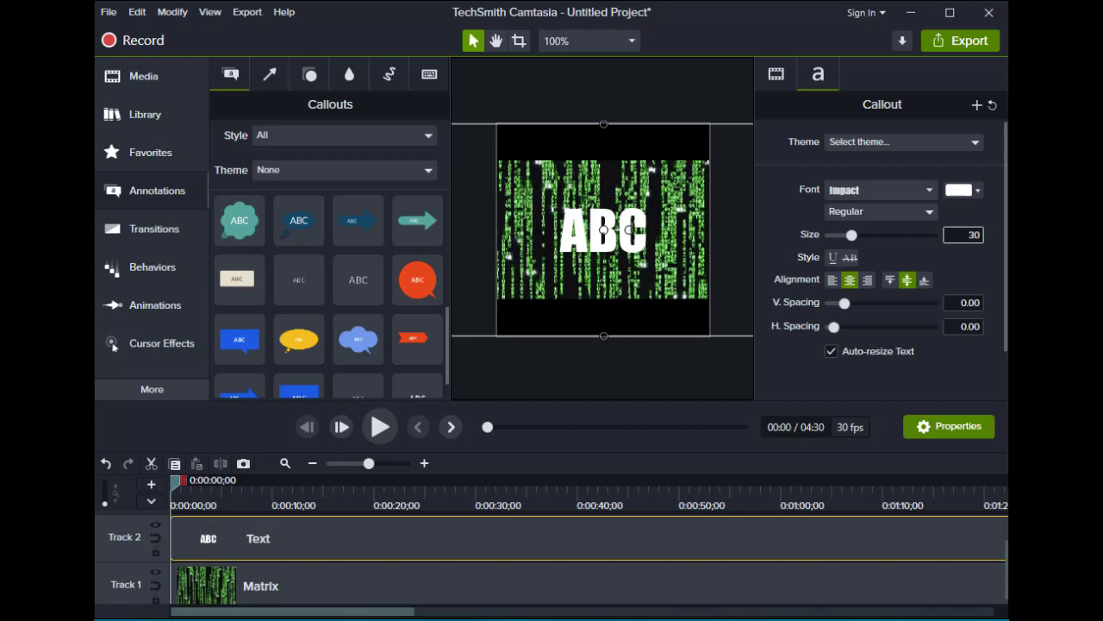
key(Return)
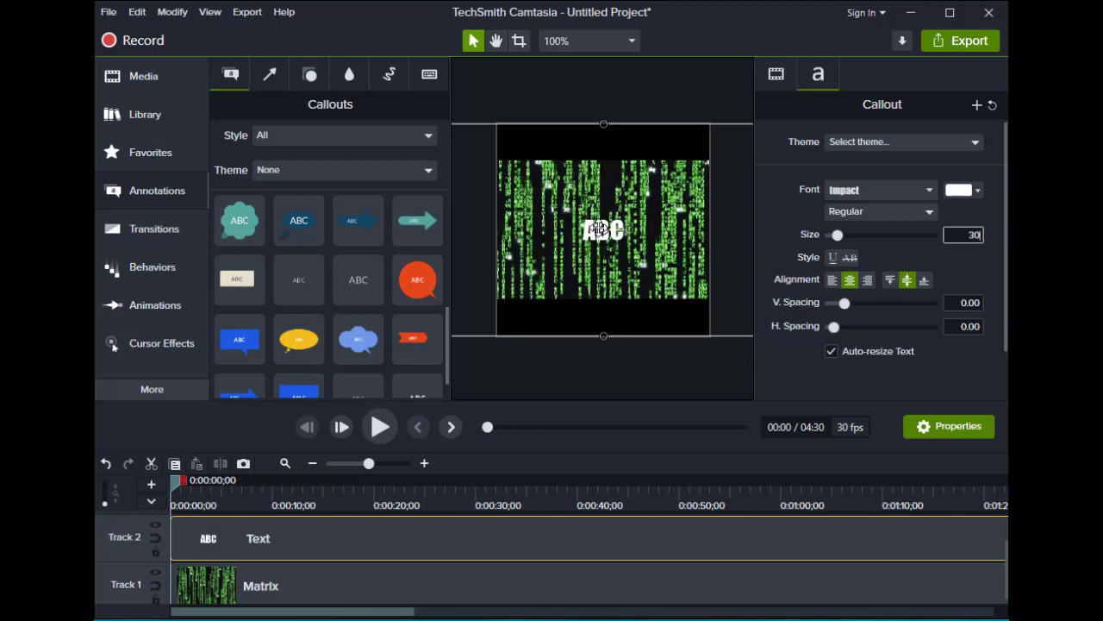
click(599, 228)
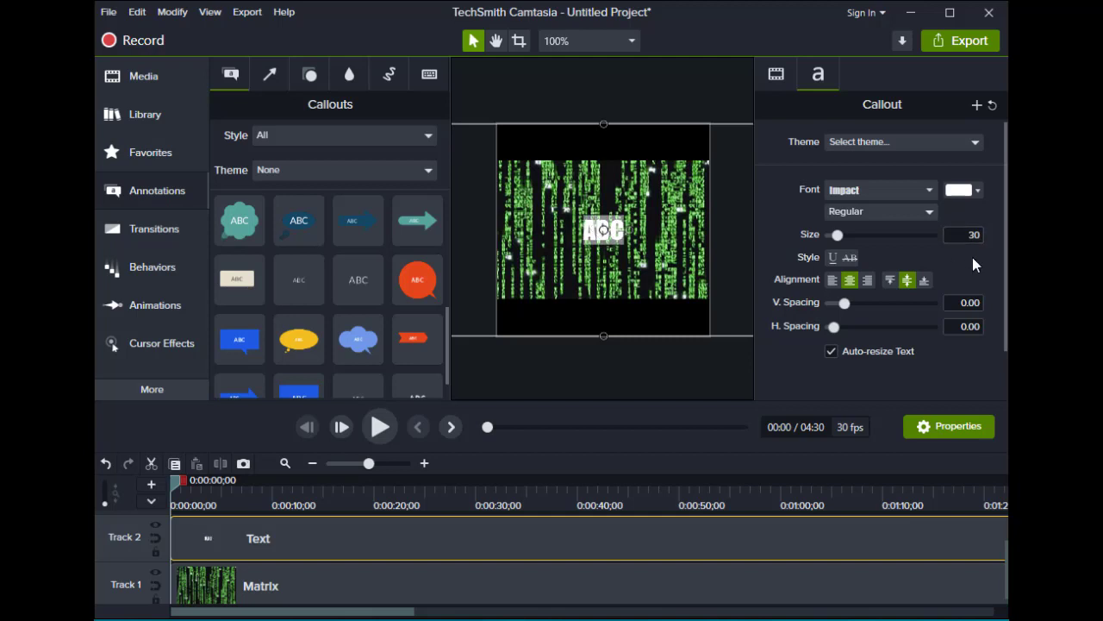
Step: Replace the ABC placeholder with 'CRACKING', 'THE GAMING' and 'CODE' on three lines
key(BackSpace)
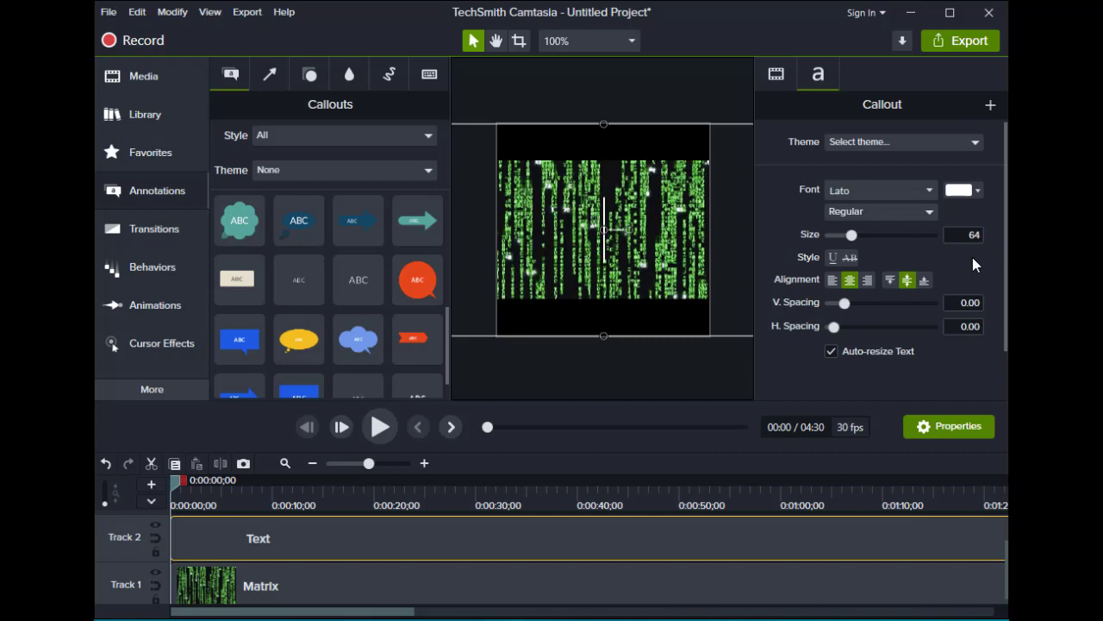
key(ctrl+z)
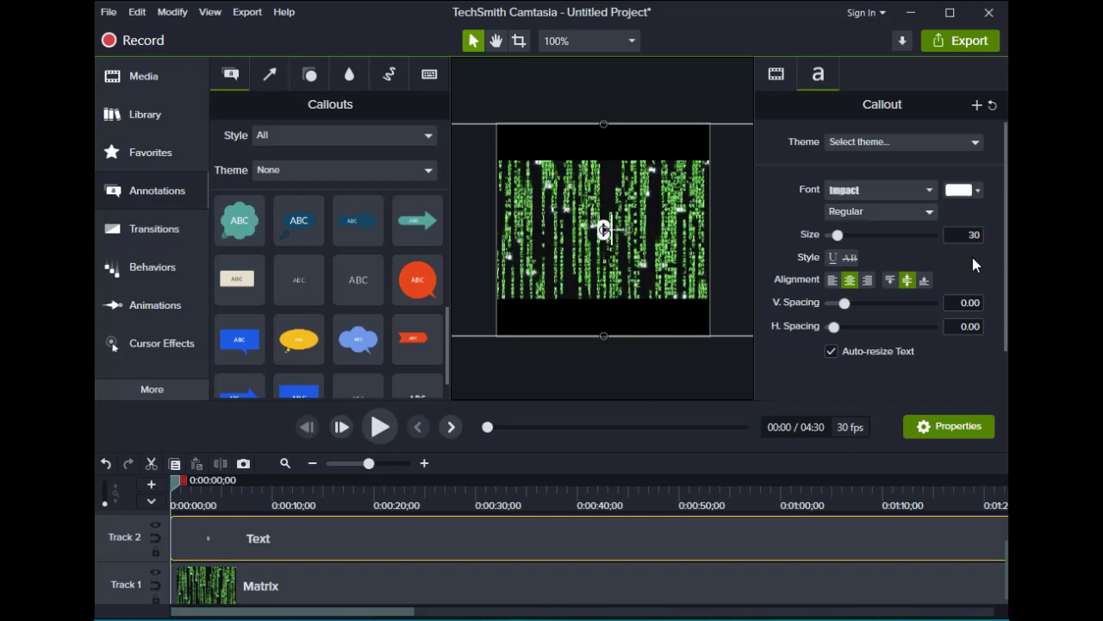
text(CRA)
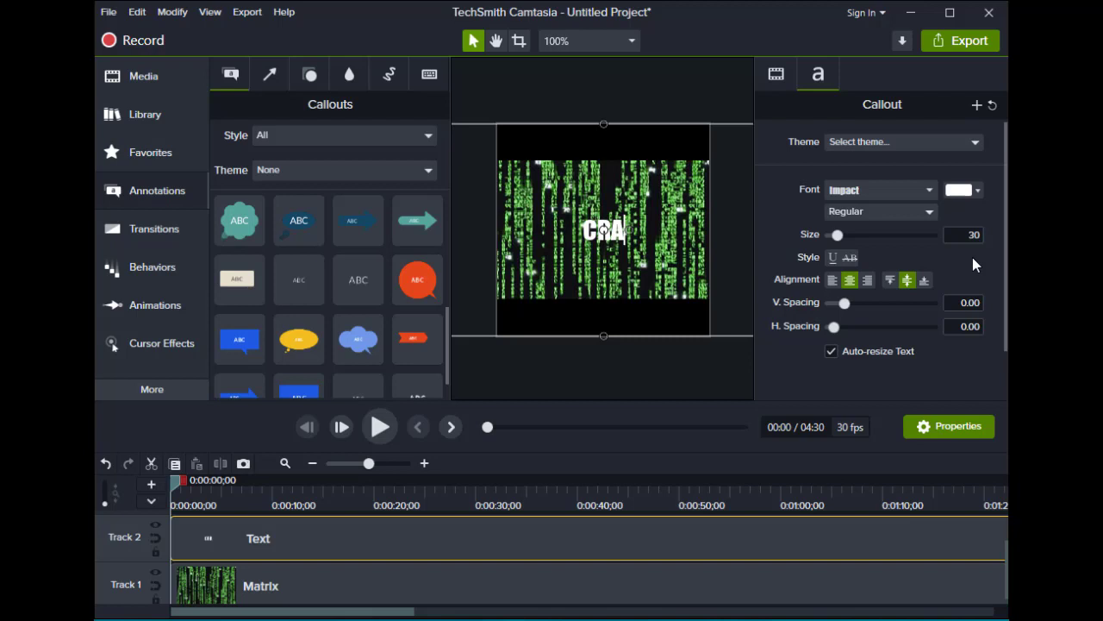
text(CK!)
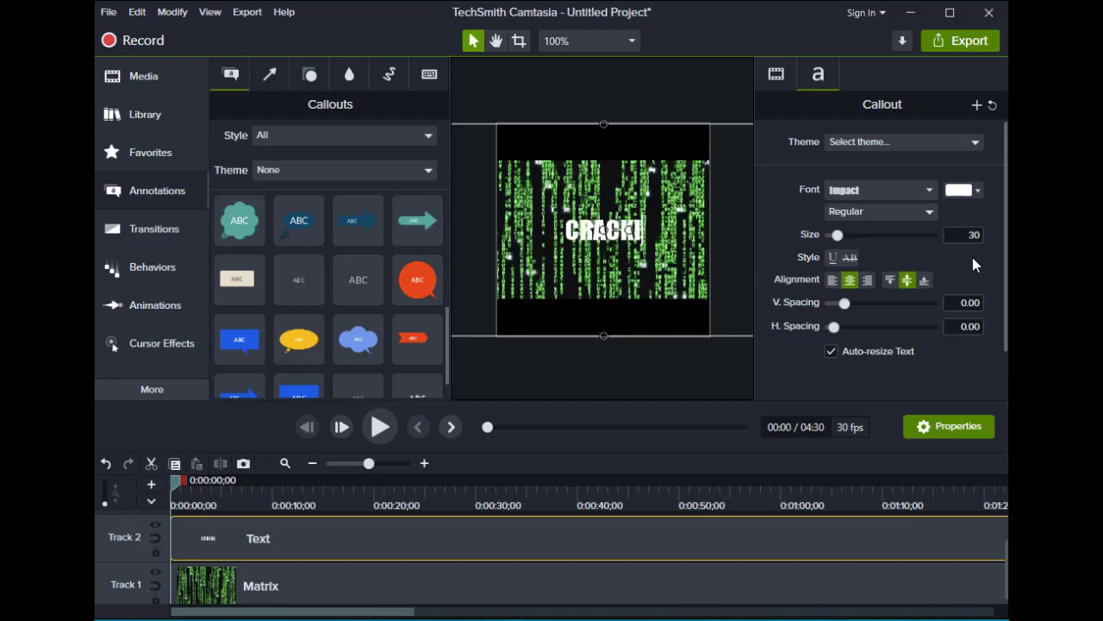
text(NG)
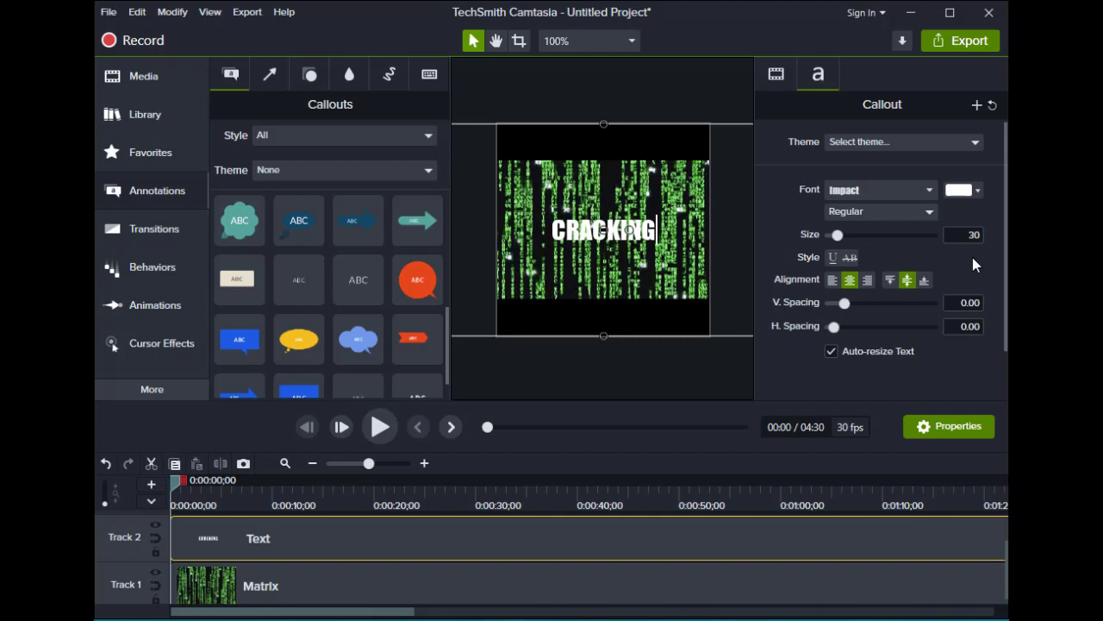
key(Return)
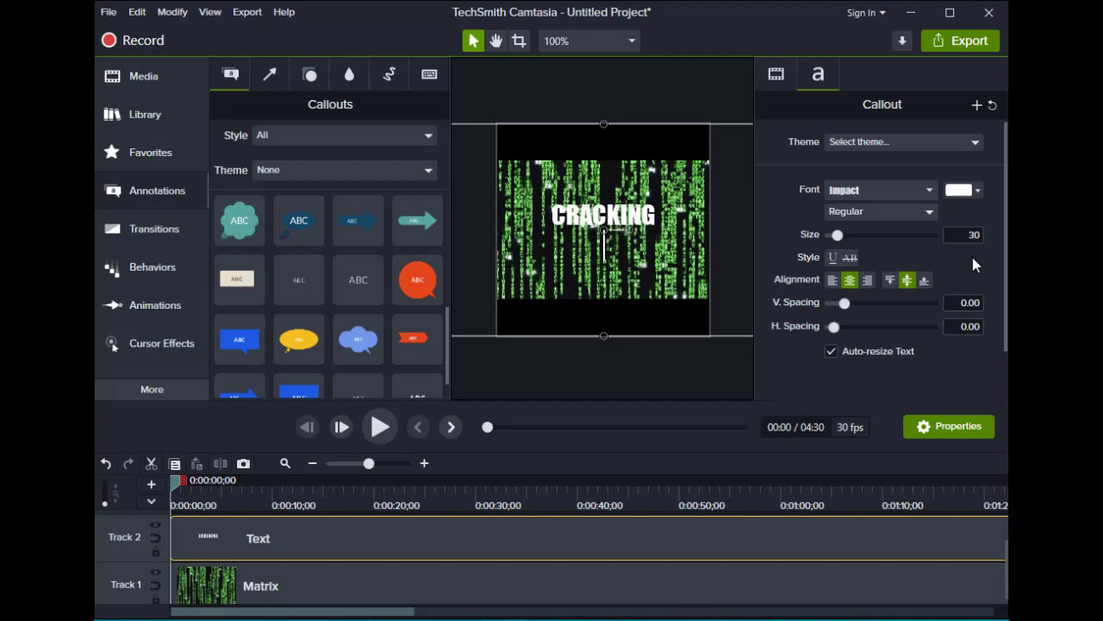
text(THE)
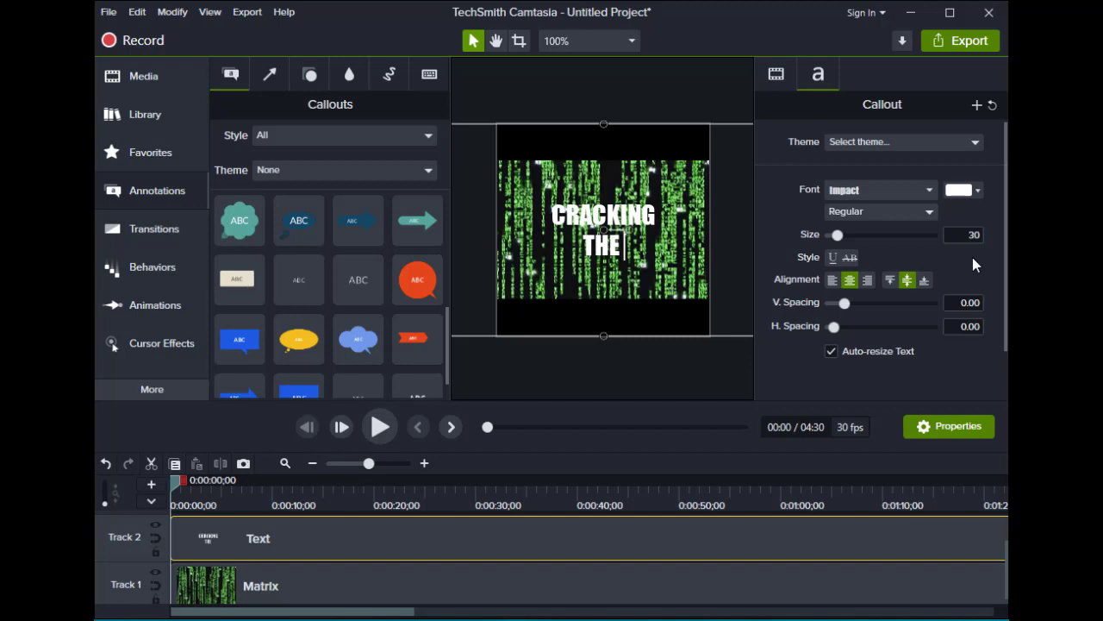
text( GAM)
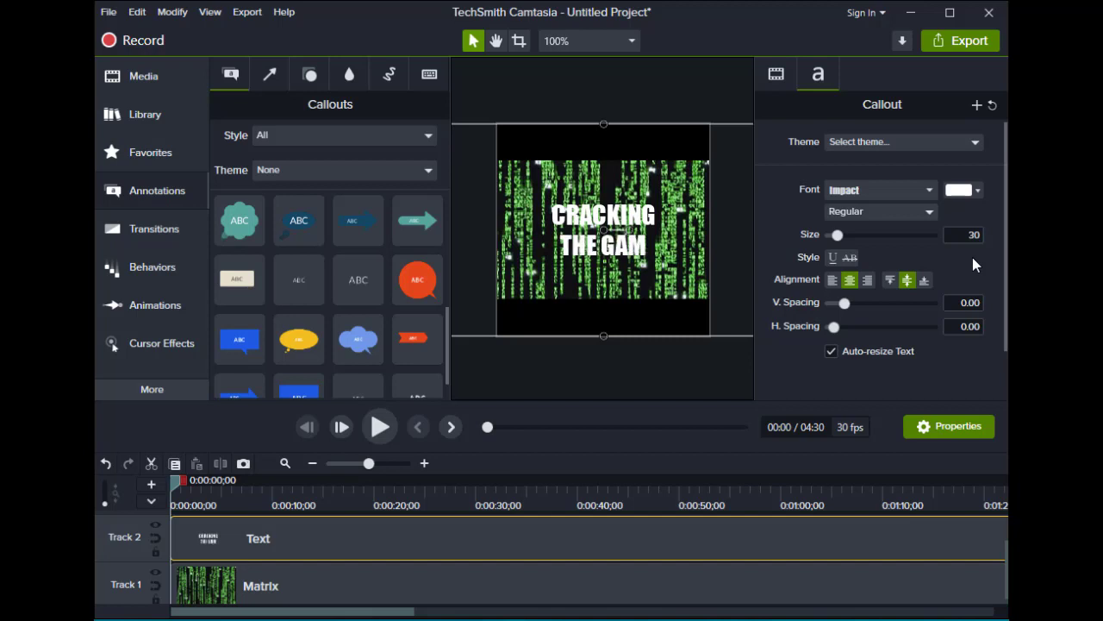
text(ING)
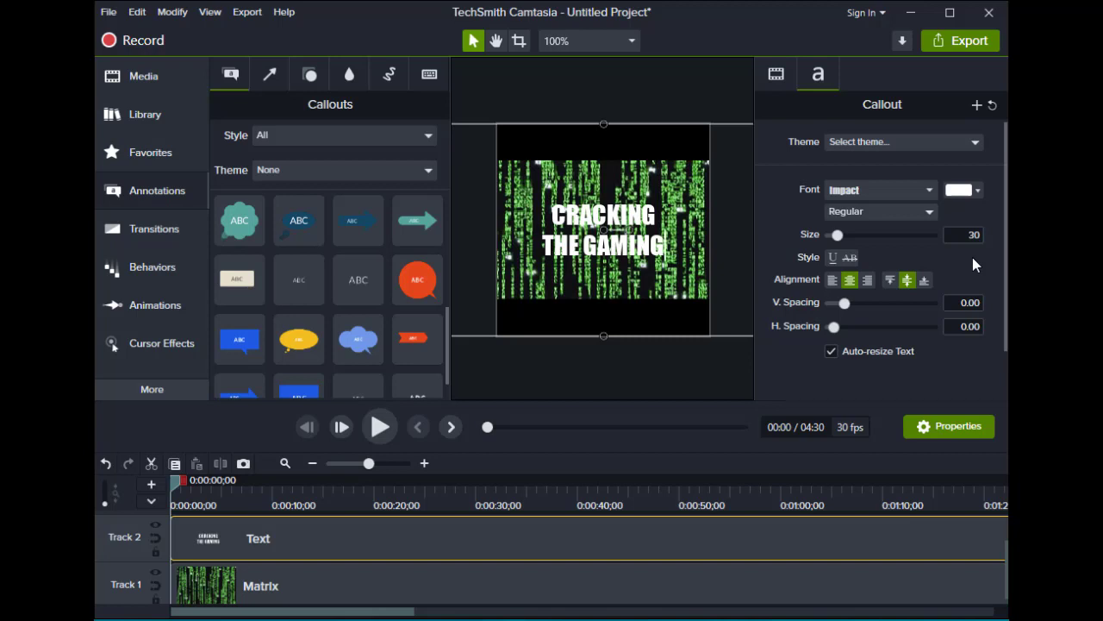
key(Return)
text(C)
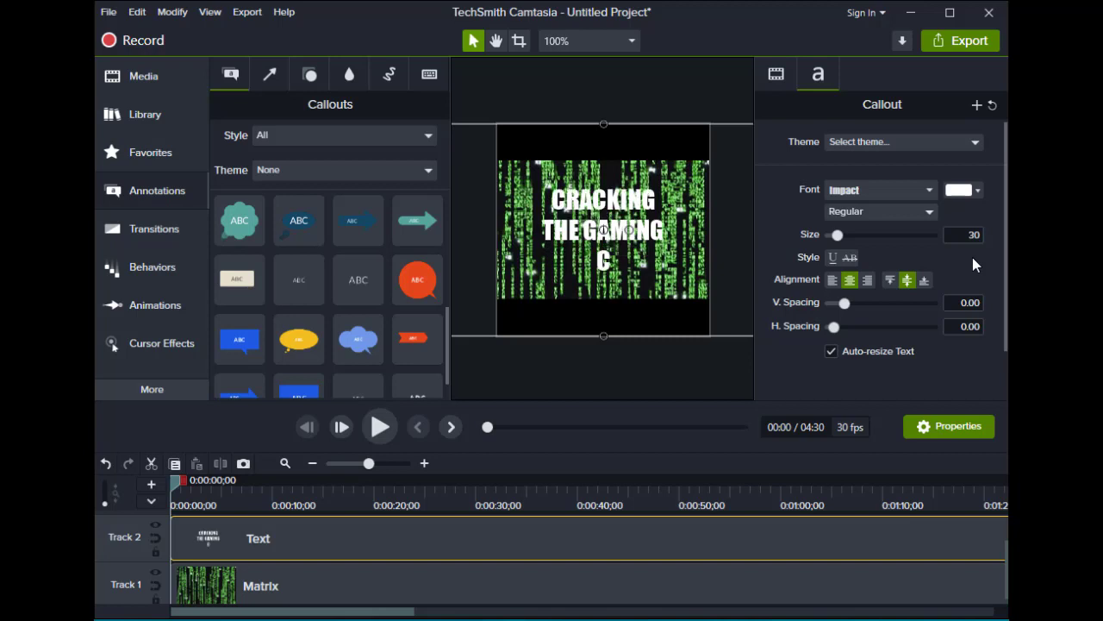
text(ODE)
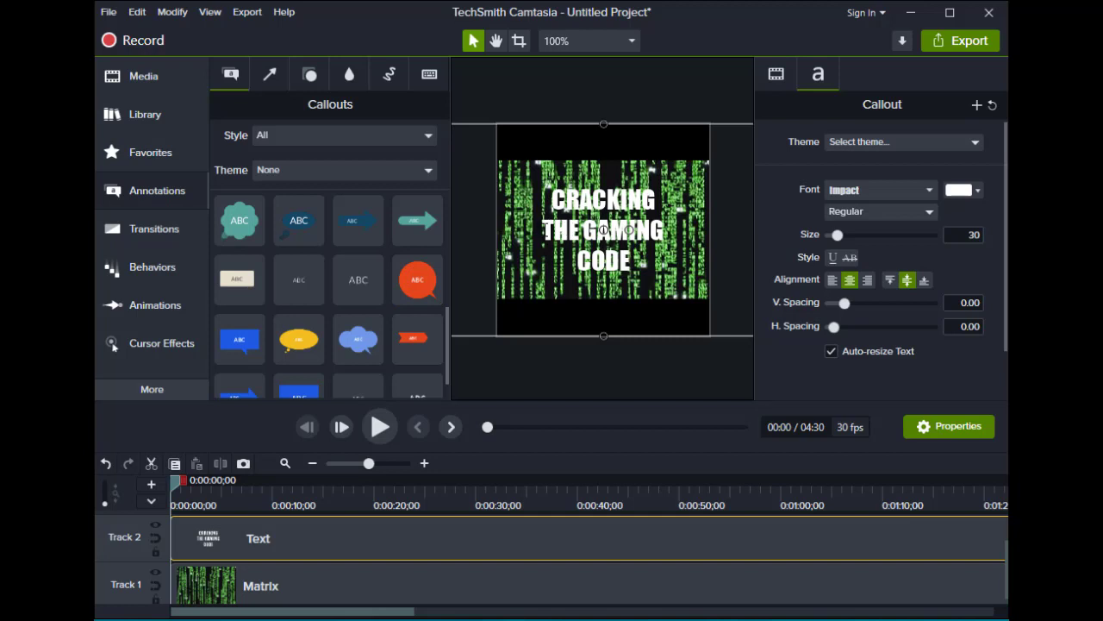
Step: Enlarge the middle line 'THE GAMING' to font size 40
drag(544, 230, 660, 231)
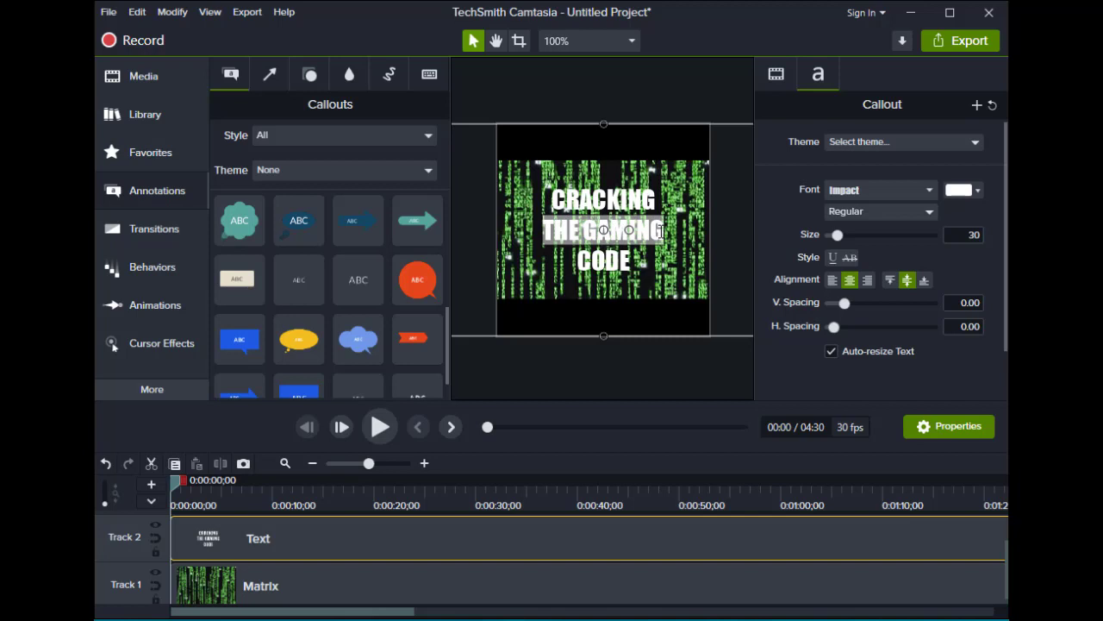
click(971, 237)
key(BackSpace)
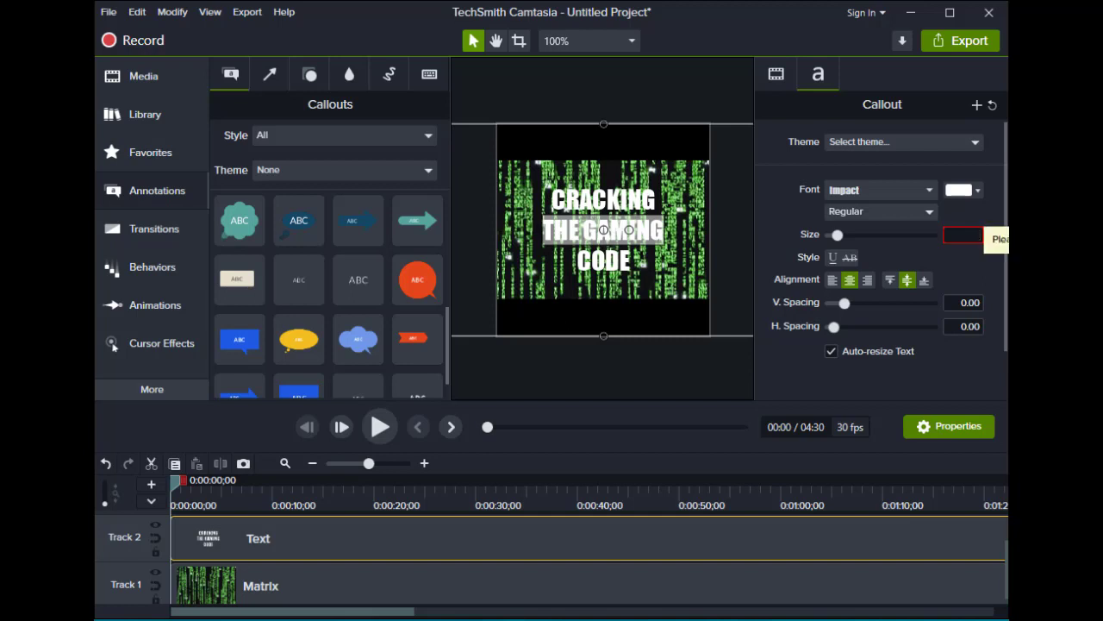
text(4)
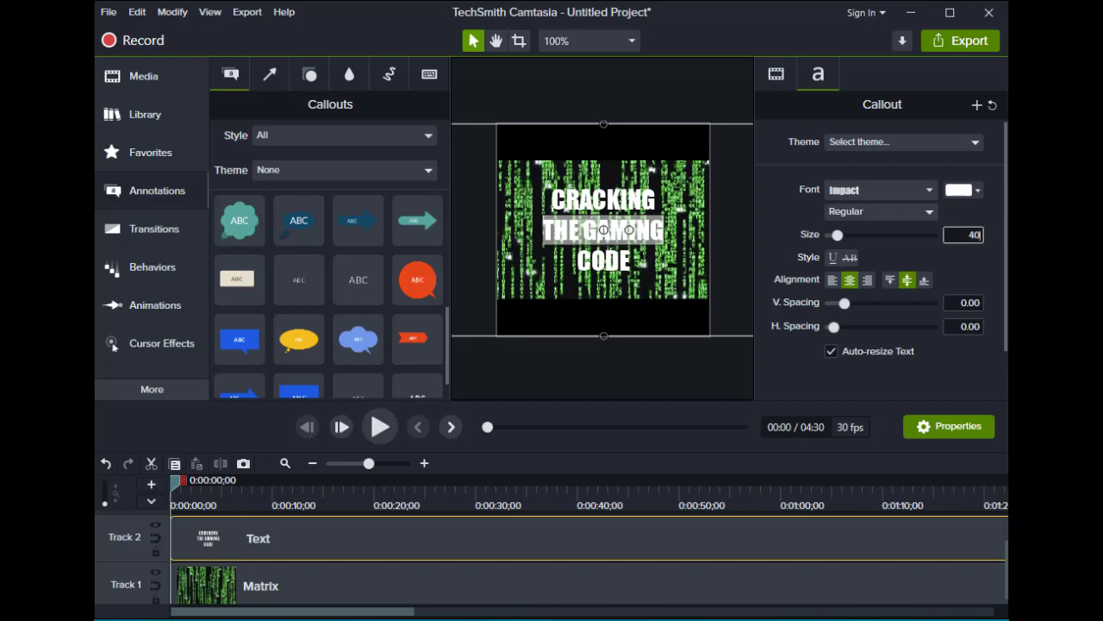
text(0)
key(Return)
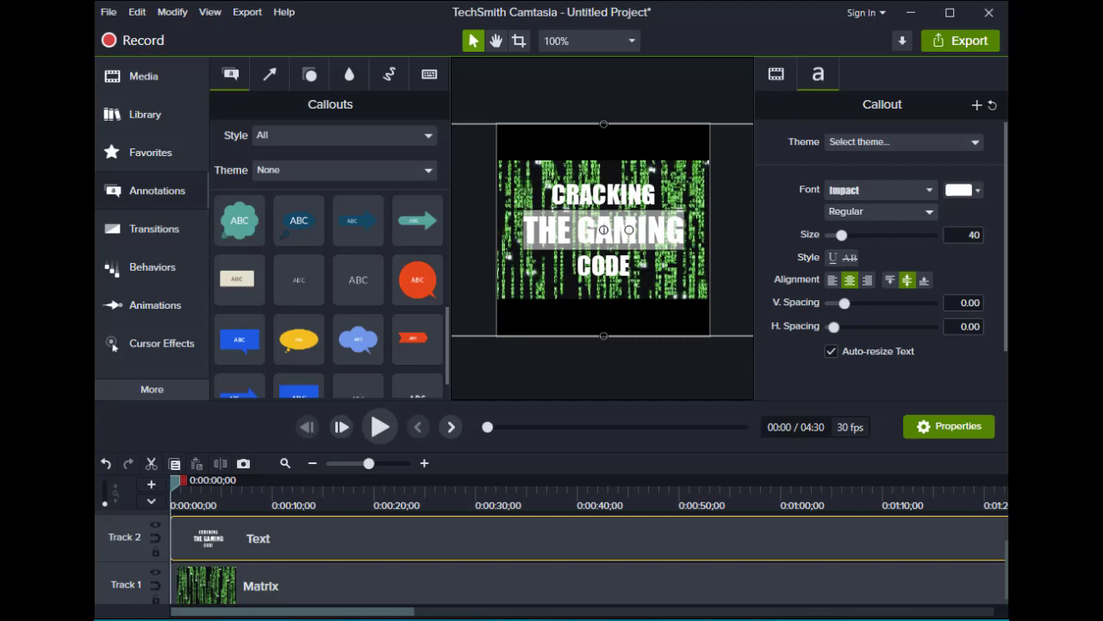
key(ctrl+z)
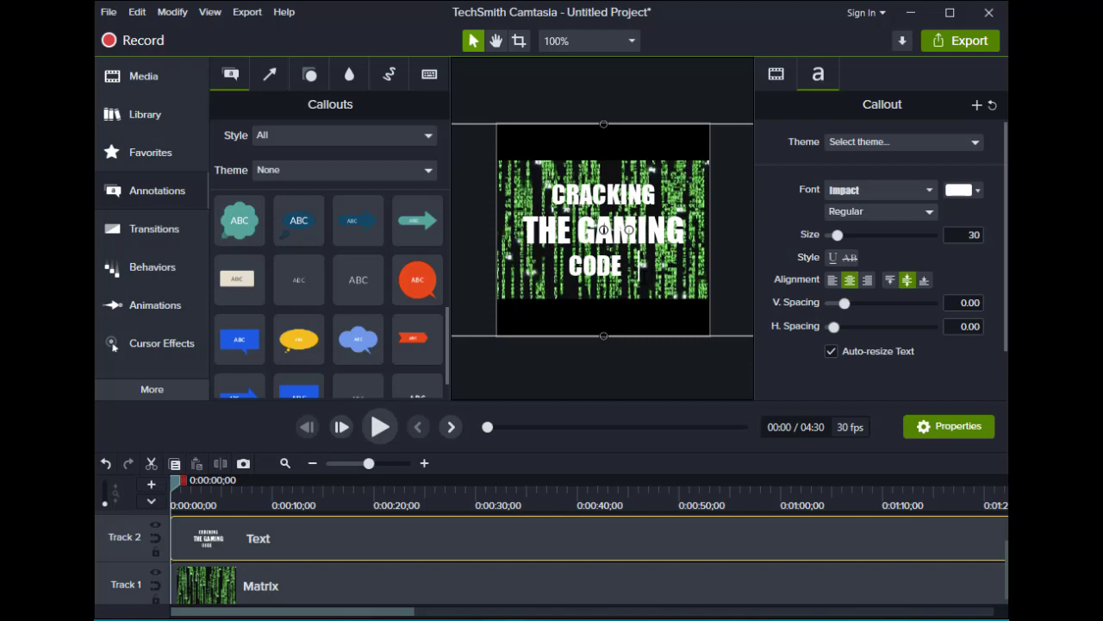
click(842, 234)
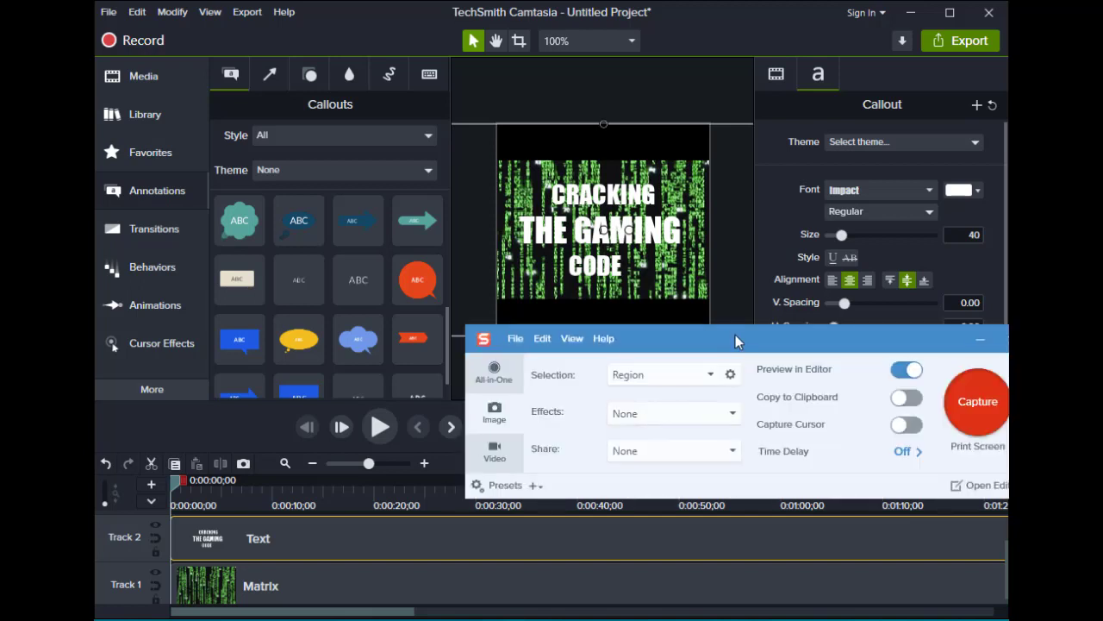
Step: Capture the square avatar area of the playing preview with Snagit as a 250 × 245 px image
drag(736, 335, 637, 332)
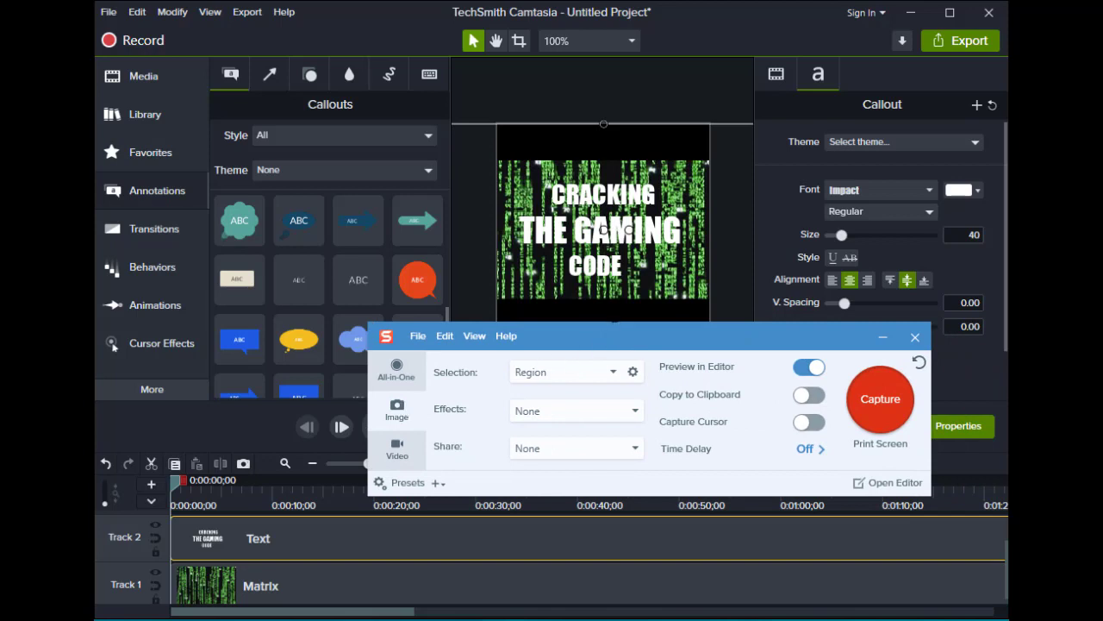
key(Print)
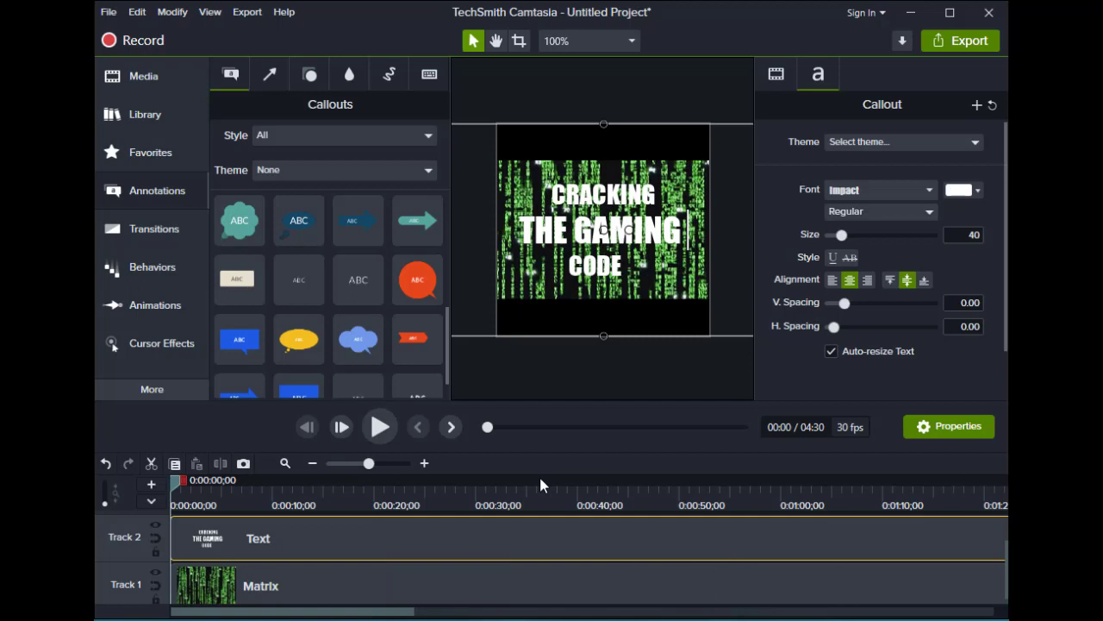
click(377, 427)
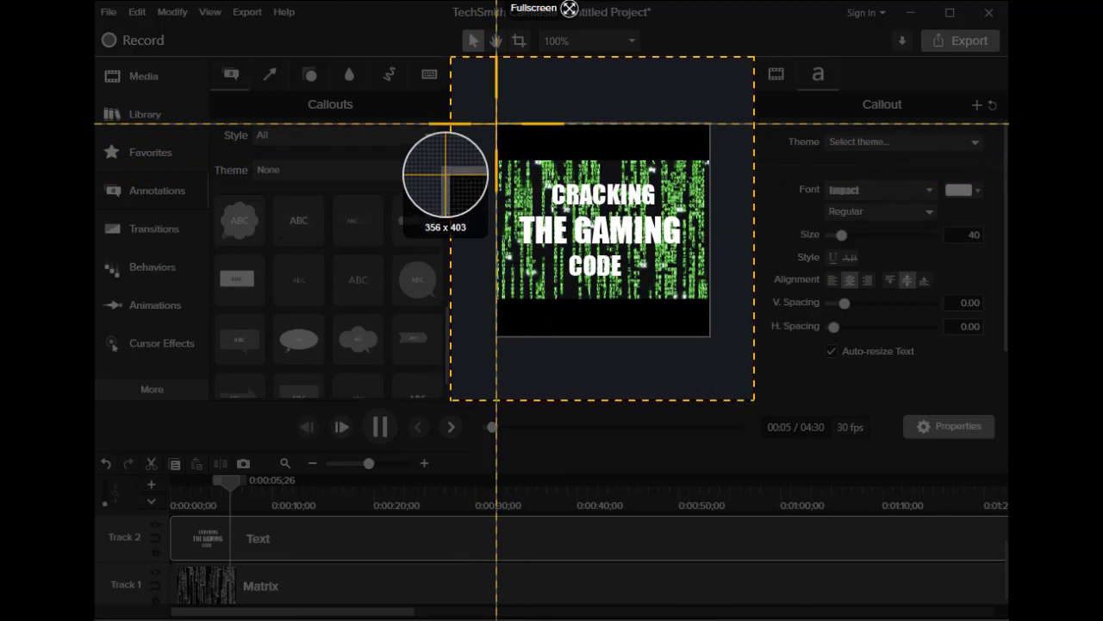
mouse_move(497, 124)
mouse_down()
mouse_move(537, 126)
mouse_move(611, 231)
mouse_move(611, 326)
mouse_move(674, 342)
mouse_move(713, 342)
mouse_move(708, 331)
mouse_up()
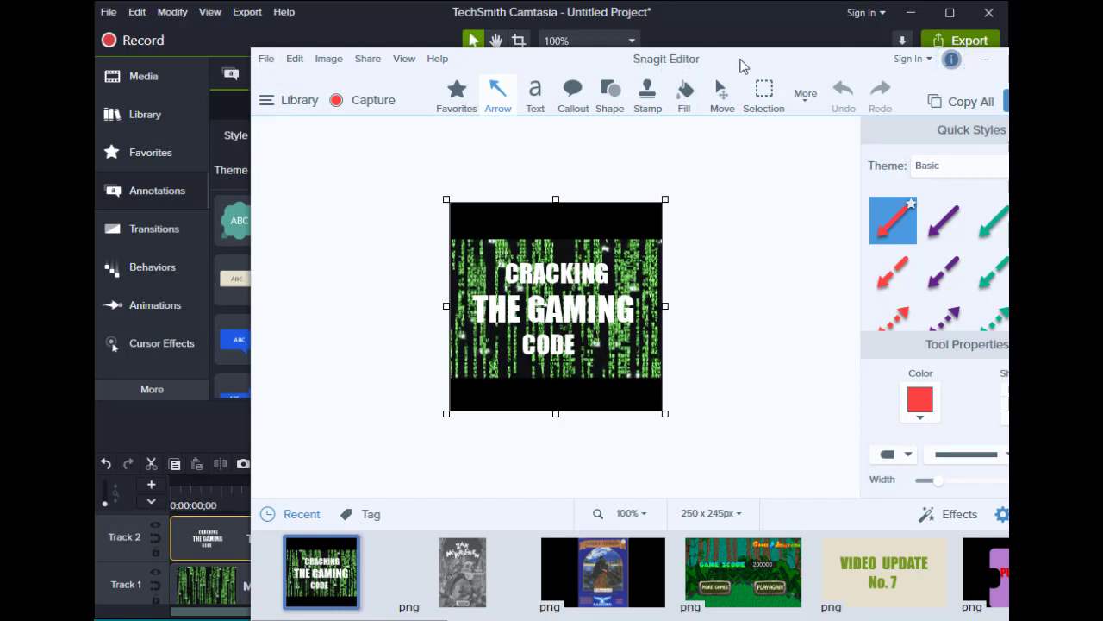
Step: Save the capture in Snagit Editor as the PNG file 'Channel Art 1.png'
drag(745, 66, 648, 44)
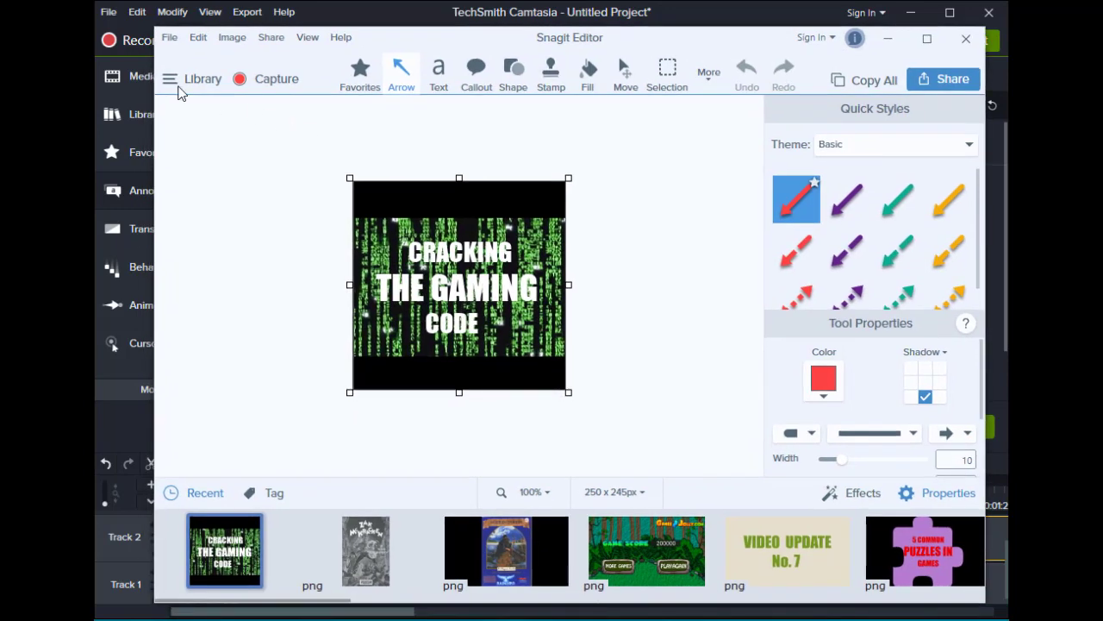
click(169, 40)
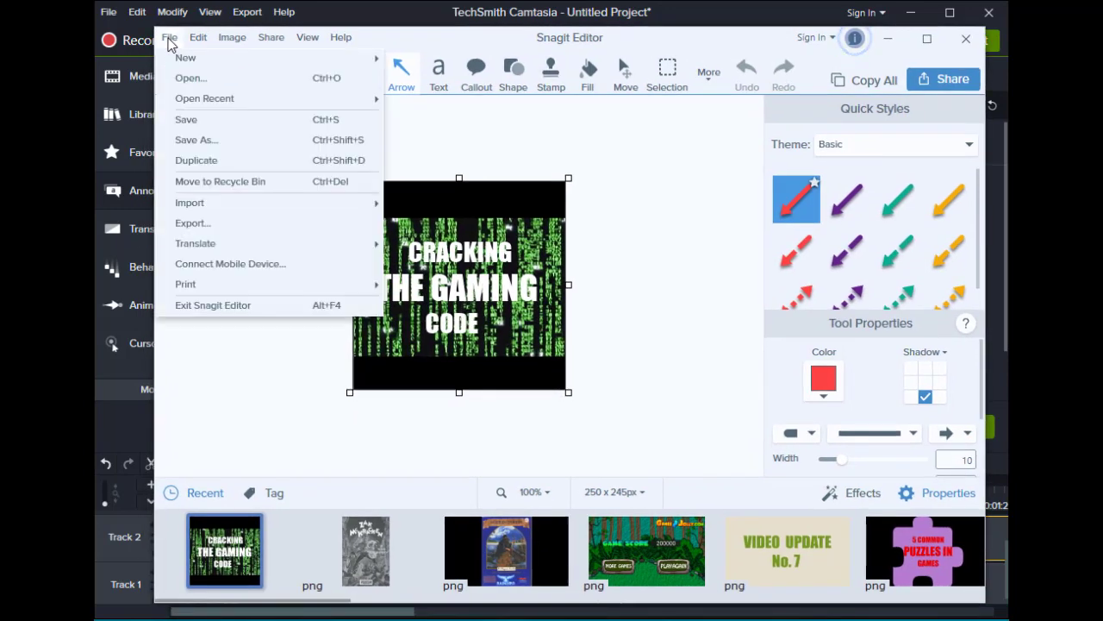
click(196, 140)
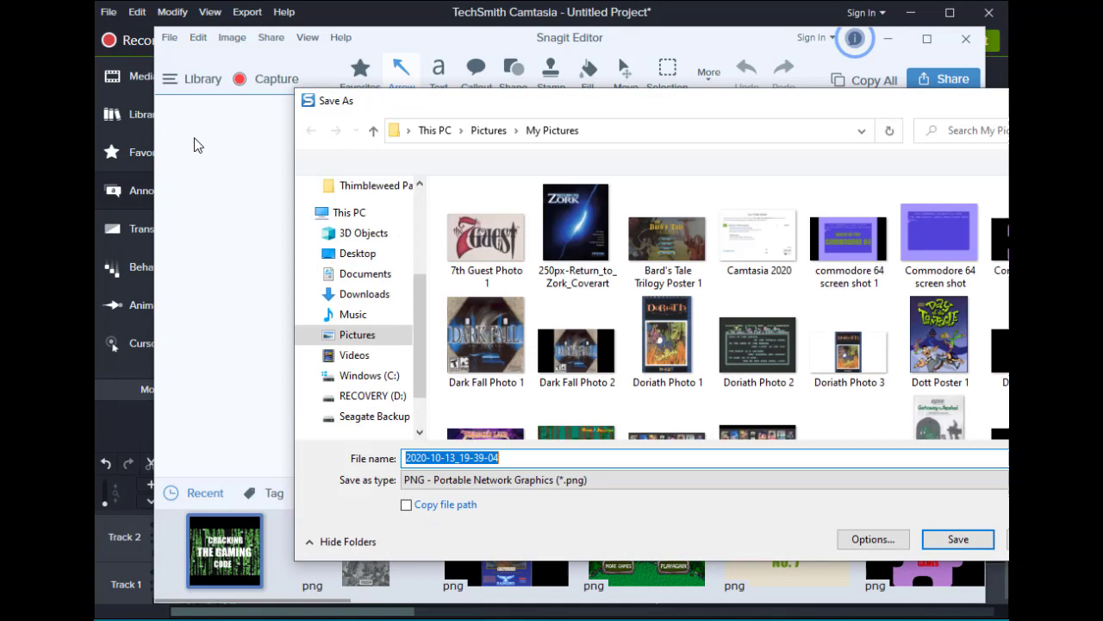
click(530, 457)
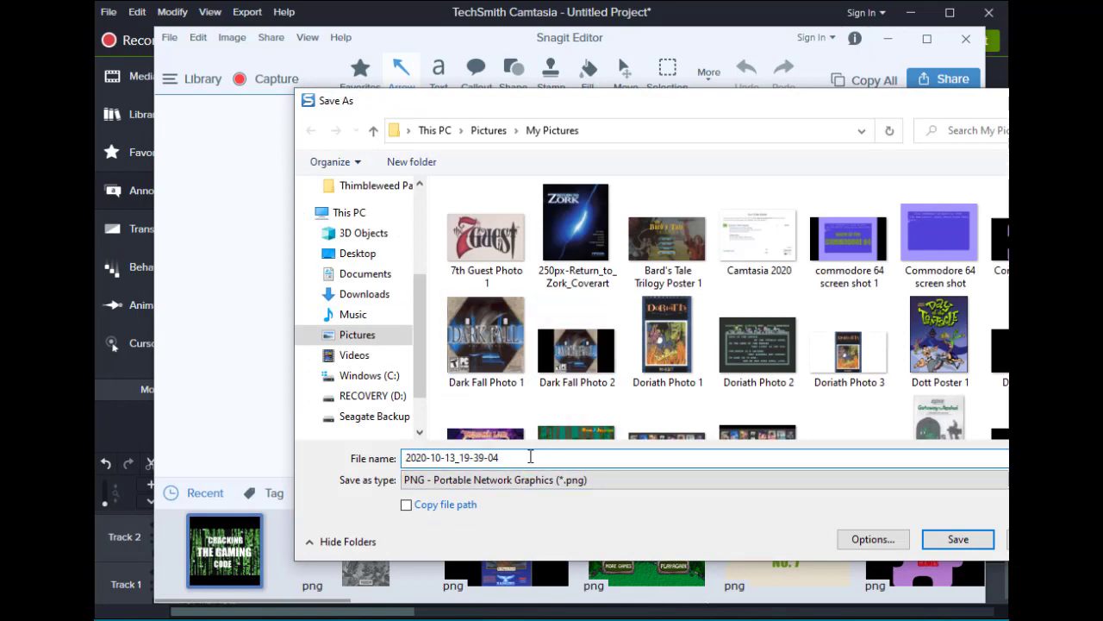
key(BackSpace)
key(BackSpace)
key(BackSpace)
key(BackSpace)
key(BackSpace)
key(BackSpace)
key(BackSpace)
key(BackSpace)
key(BackSpace)
key(BackSpace)
key(BackSpace)
key(BackSpace)
key(BackSpace)
key(BackSpace)
key(BackSpace)
key(BackSpace)
key(BackSpace)
key(BackSpace)
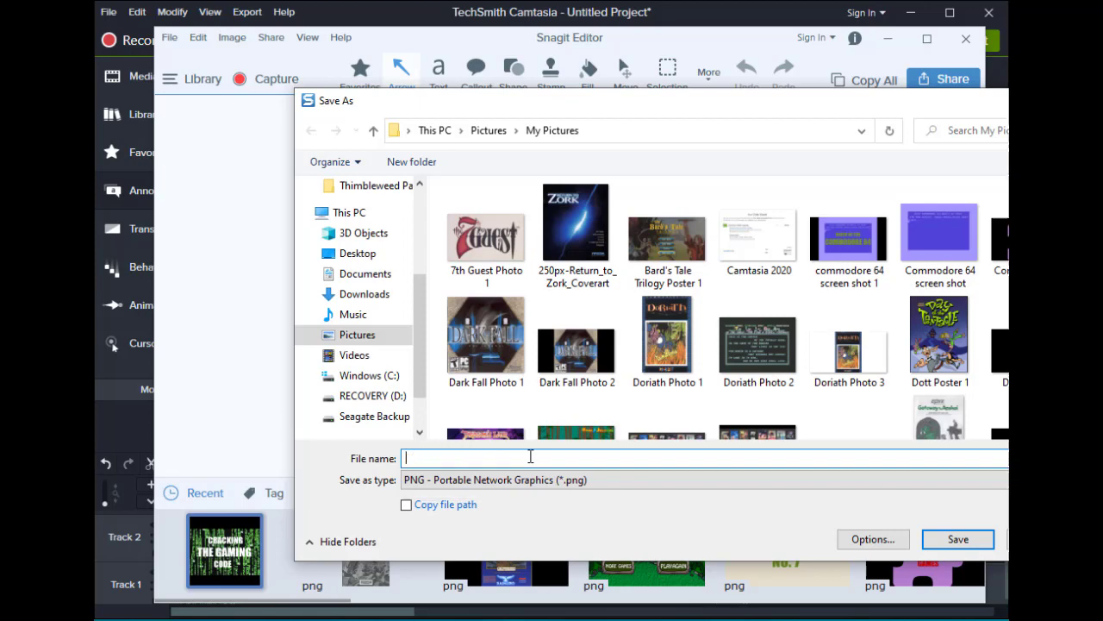
text(Channel Art 1)
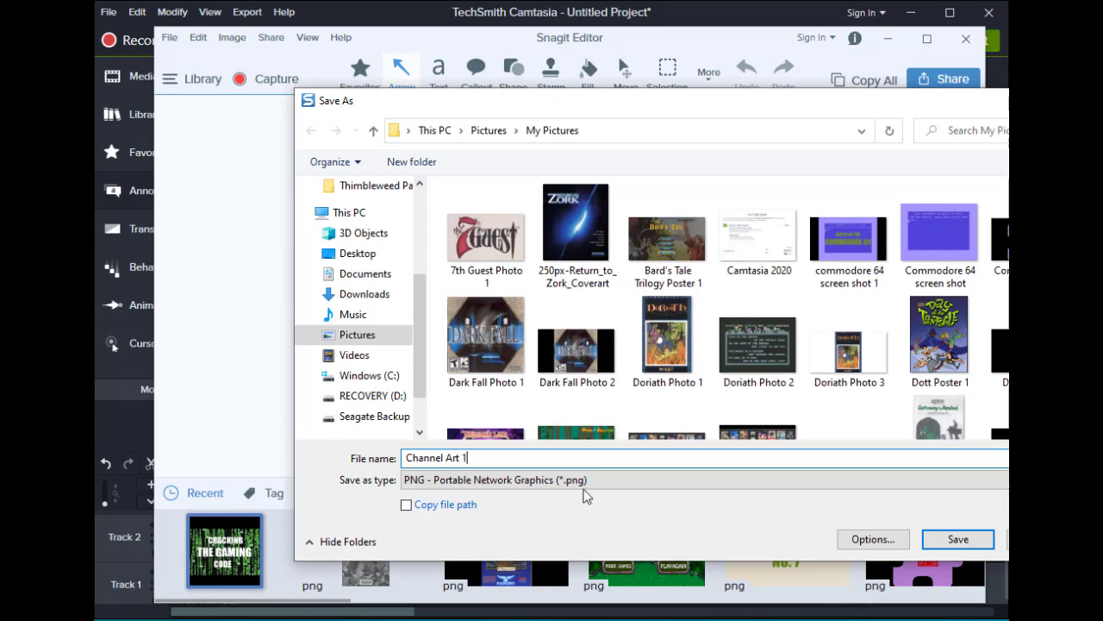
click(959, 539)
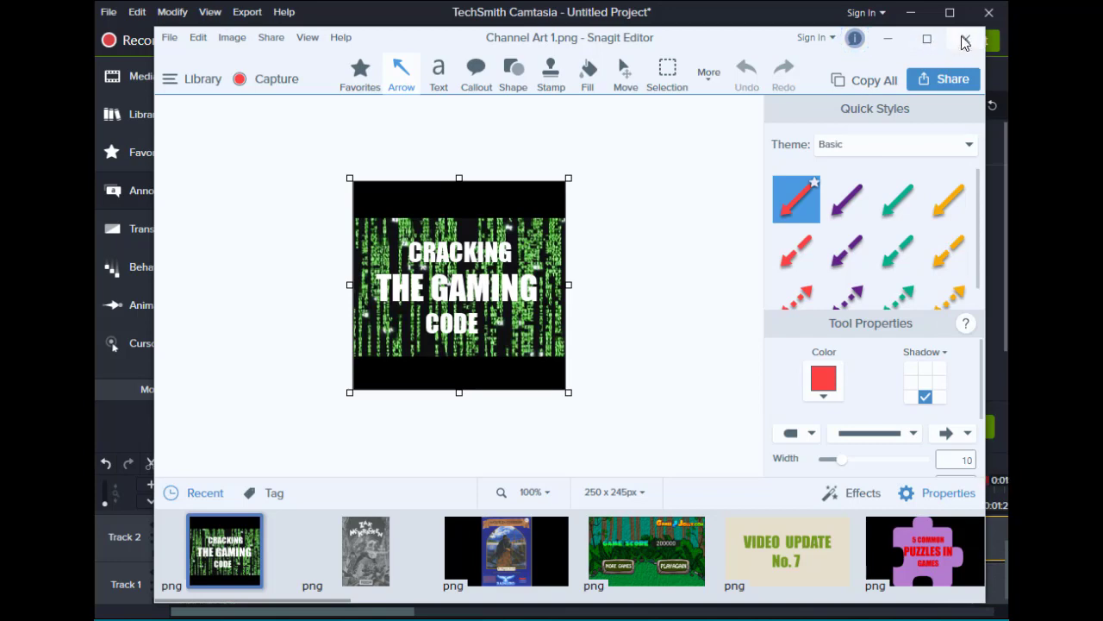
Step: Close Snagit Editor and pause Camtasia playback at 01:26
click(965, 39)
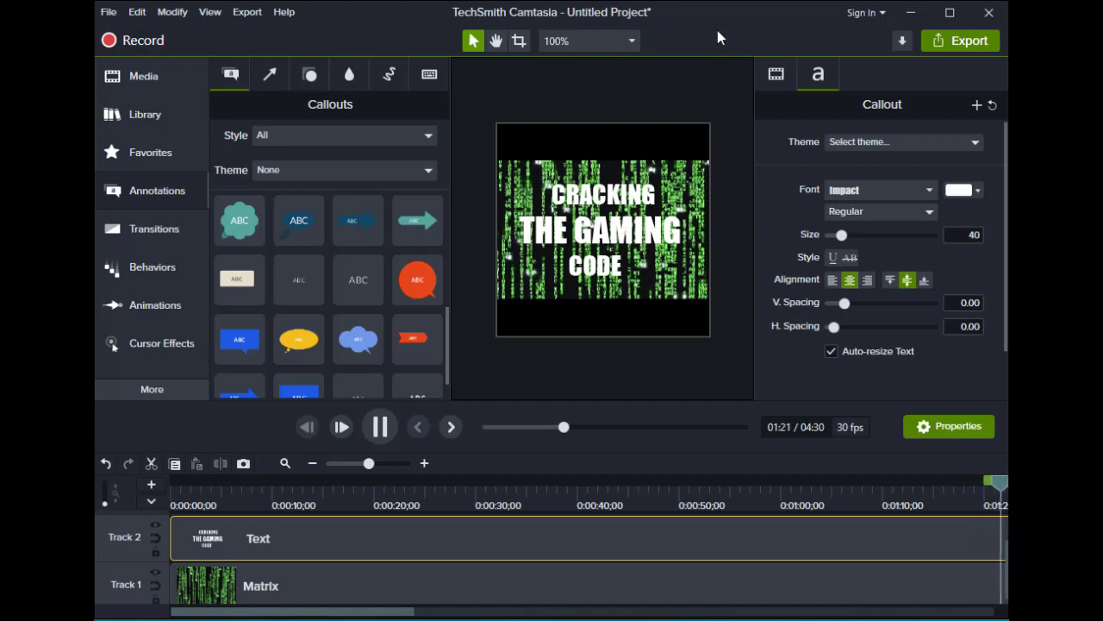
click(380, 426)
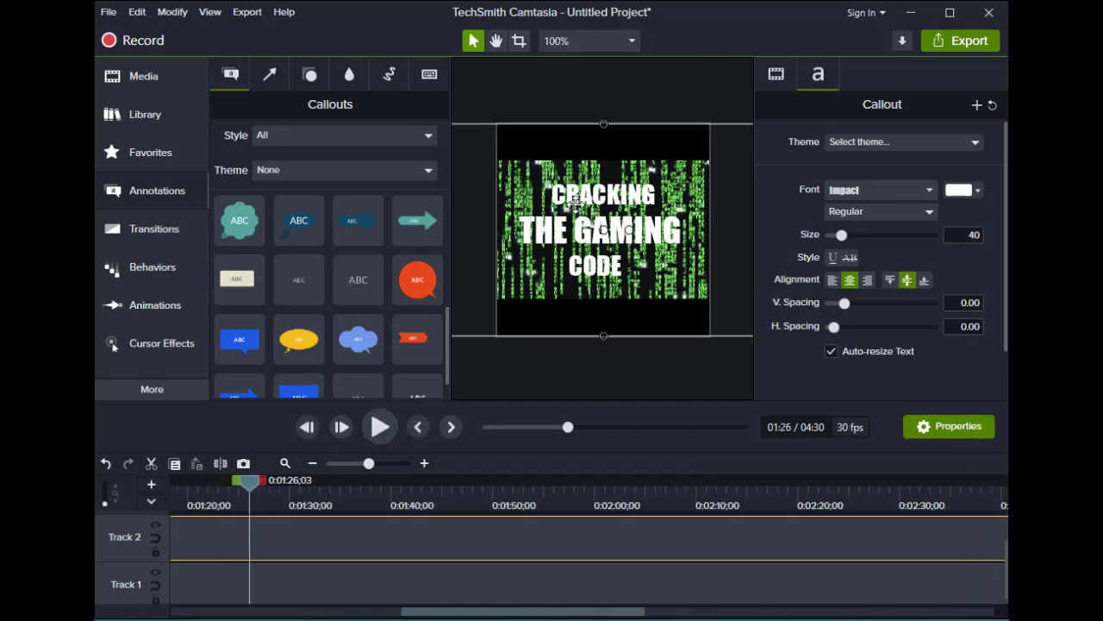